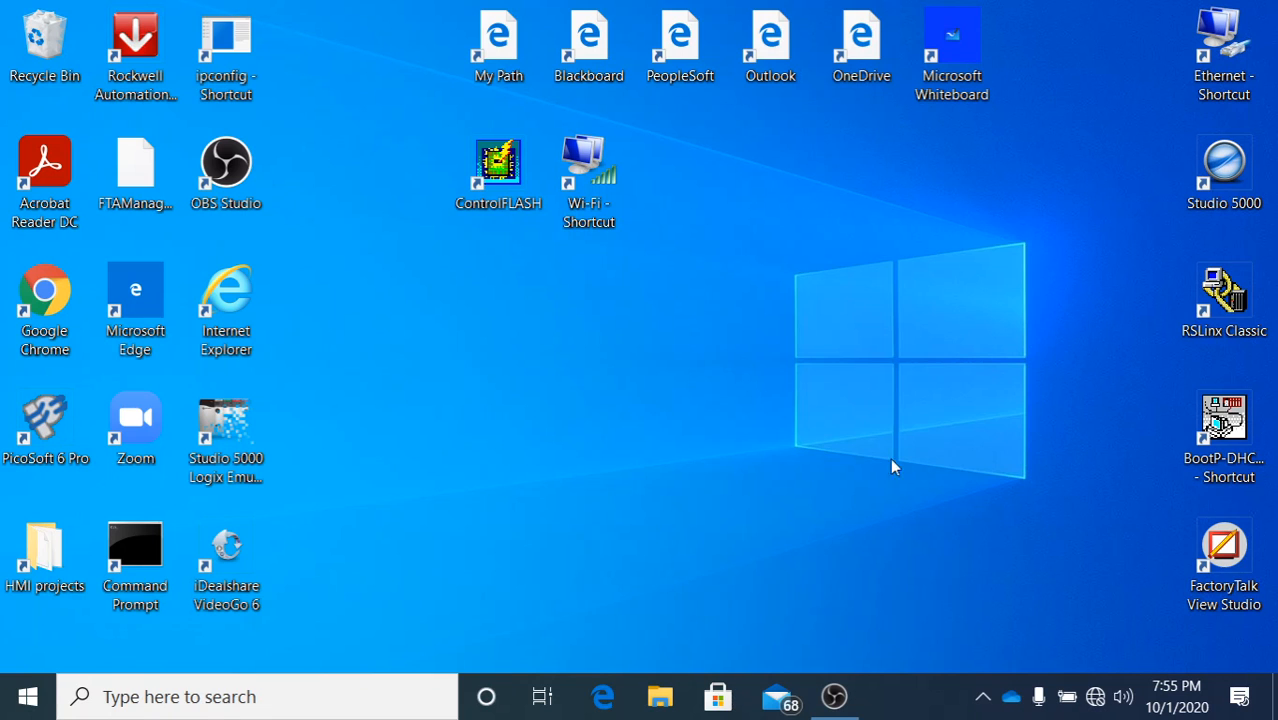
pyautogui.click(834, 696)
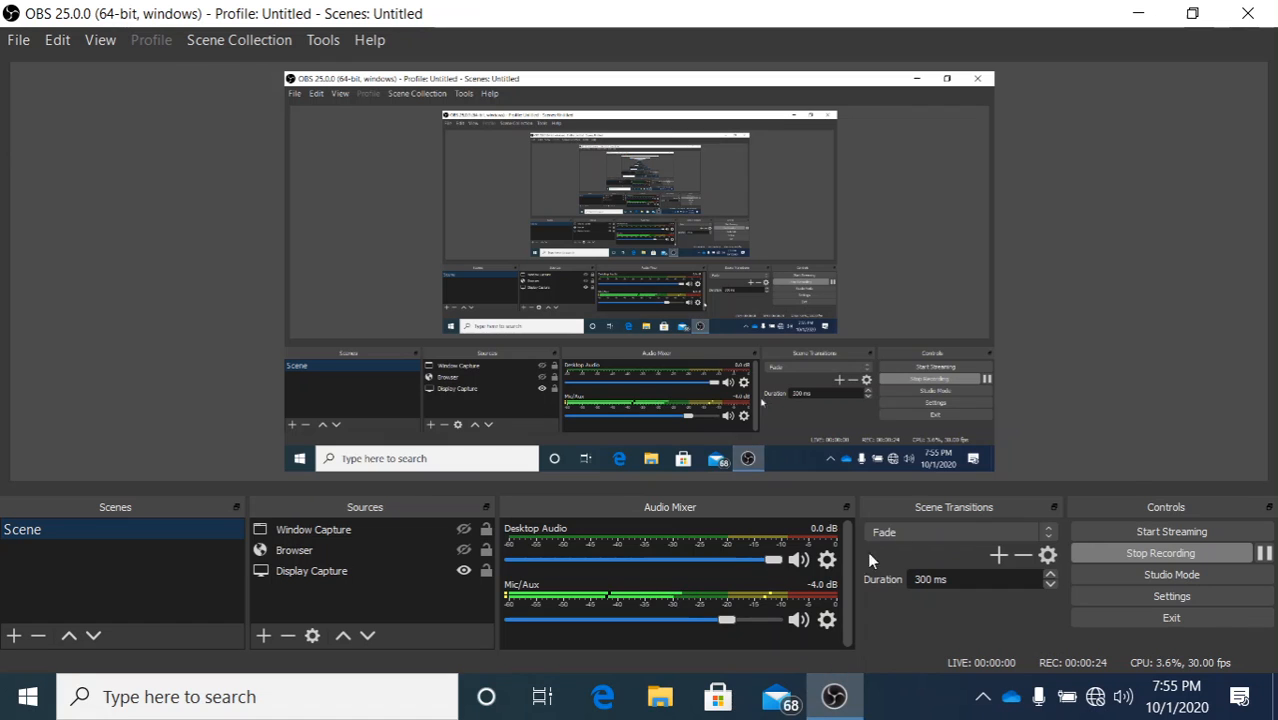
pyautogui.click(1141, 16)
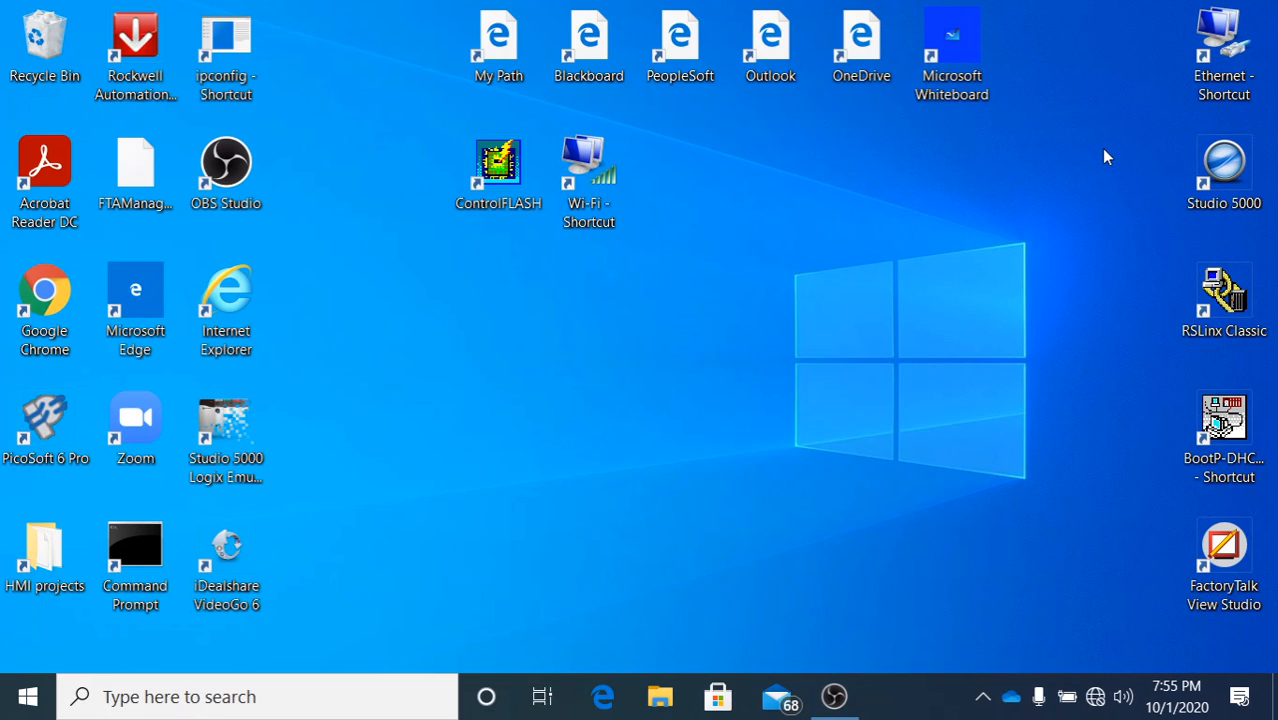
# Open the Internet Protocol Version 4 (TCP/IPv4) properties of the Ethernet adapter
pyautogui.rightClick(1218, 57)
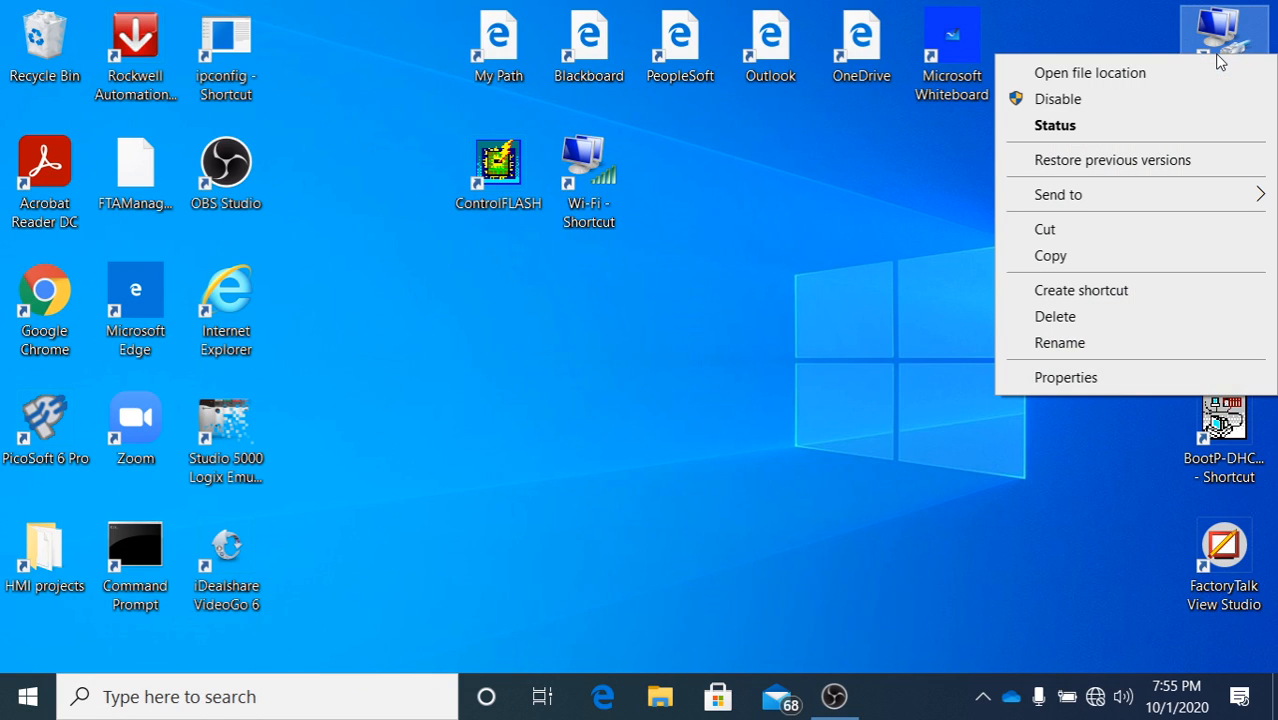
pyautogui.click(1132, 72)
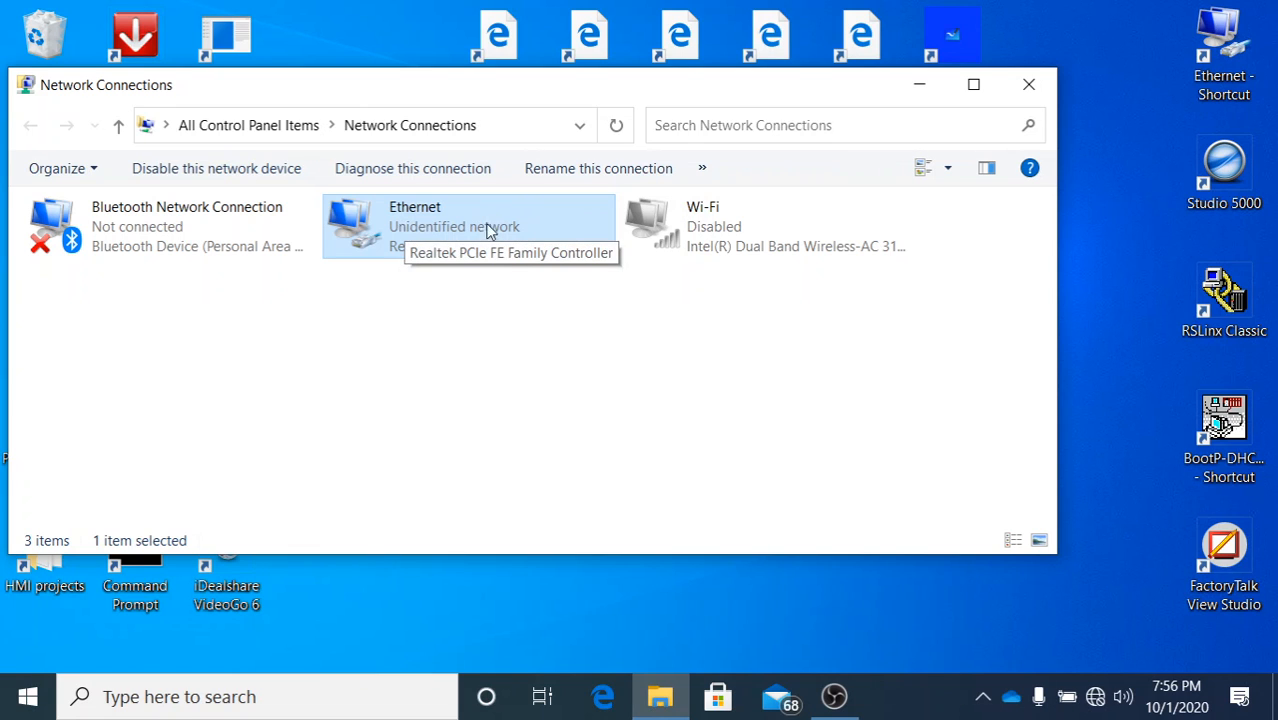
pyautogui.doubleClick(425, 224)
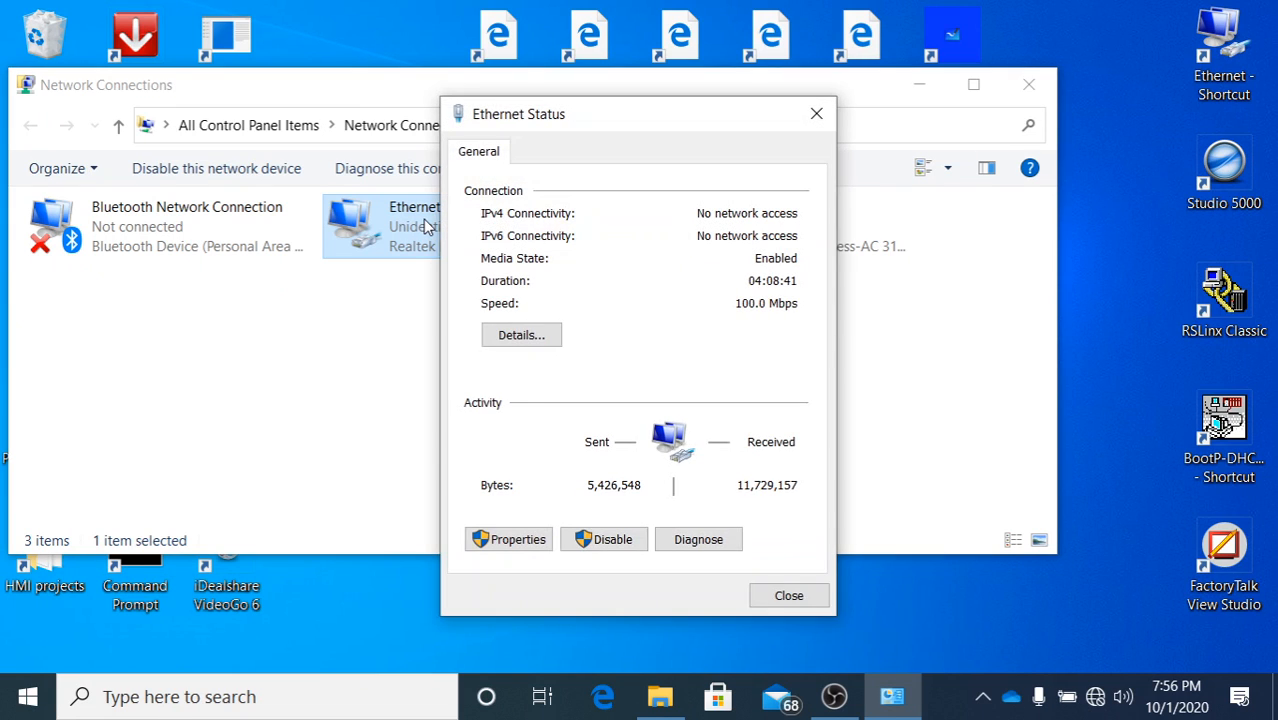
pyautogui.click(512, 545)
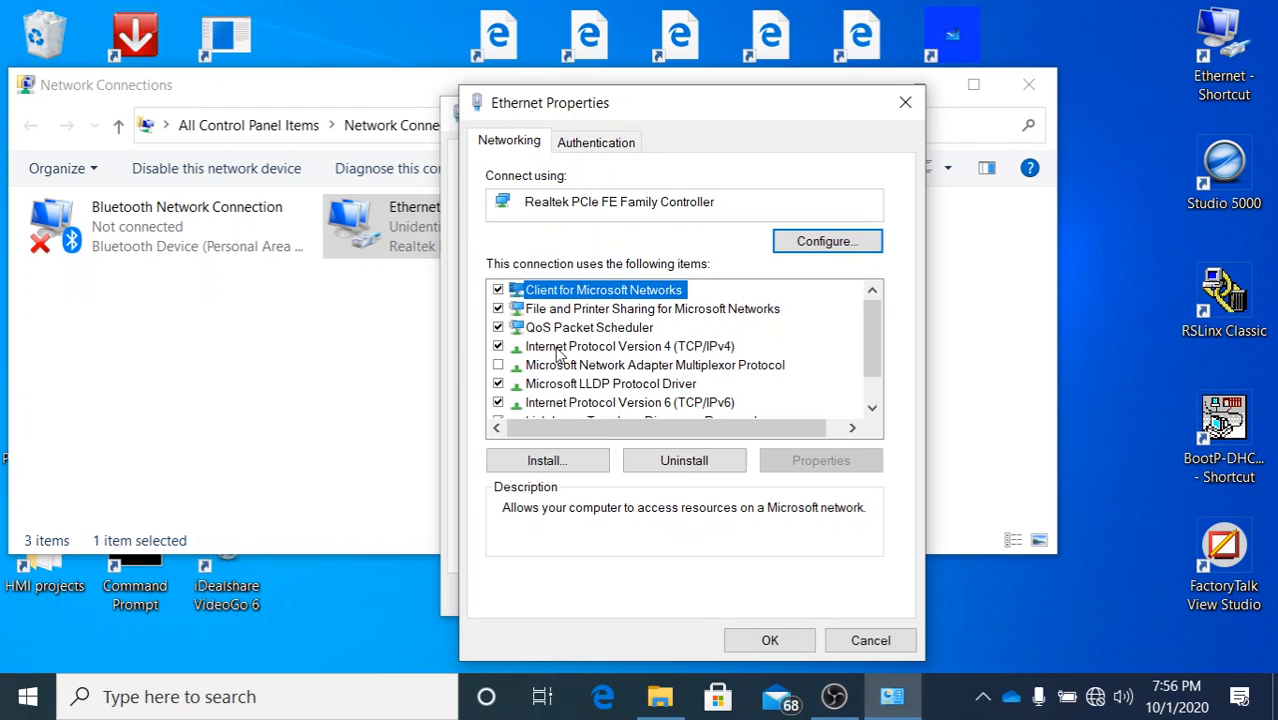
pyautogui.doubleClick(614, 348)
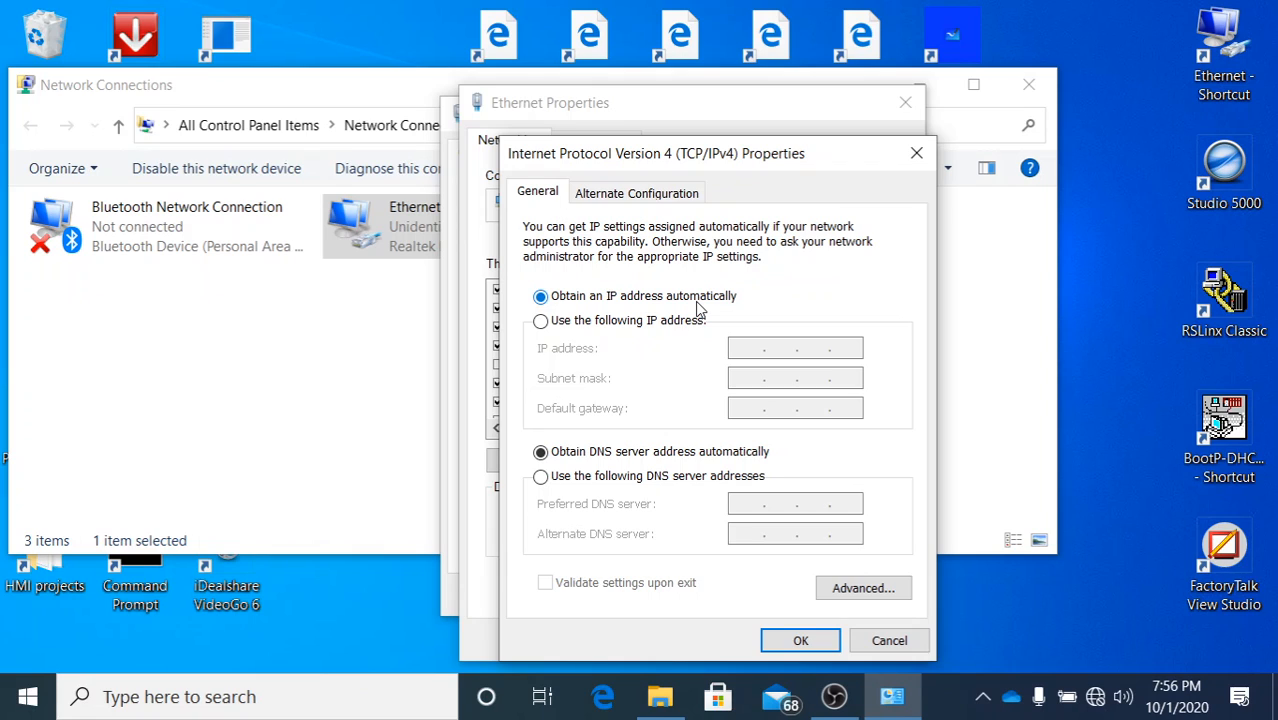
# Give the Ethernet adapter the static IP address 192.168.1.199 with subnet mask 255.255.255.0, and close the network settings
pyautogui.click(540, 322)
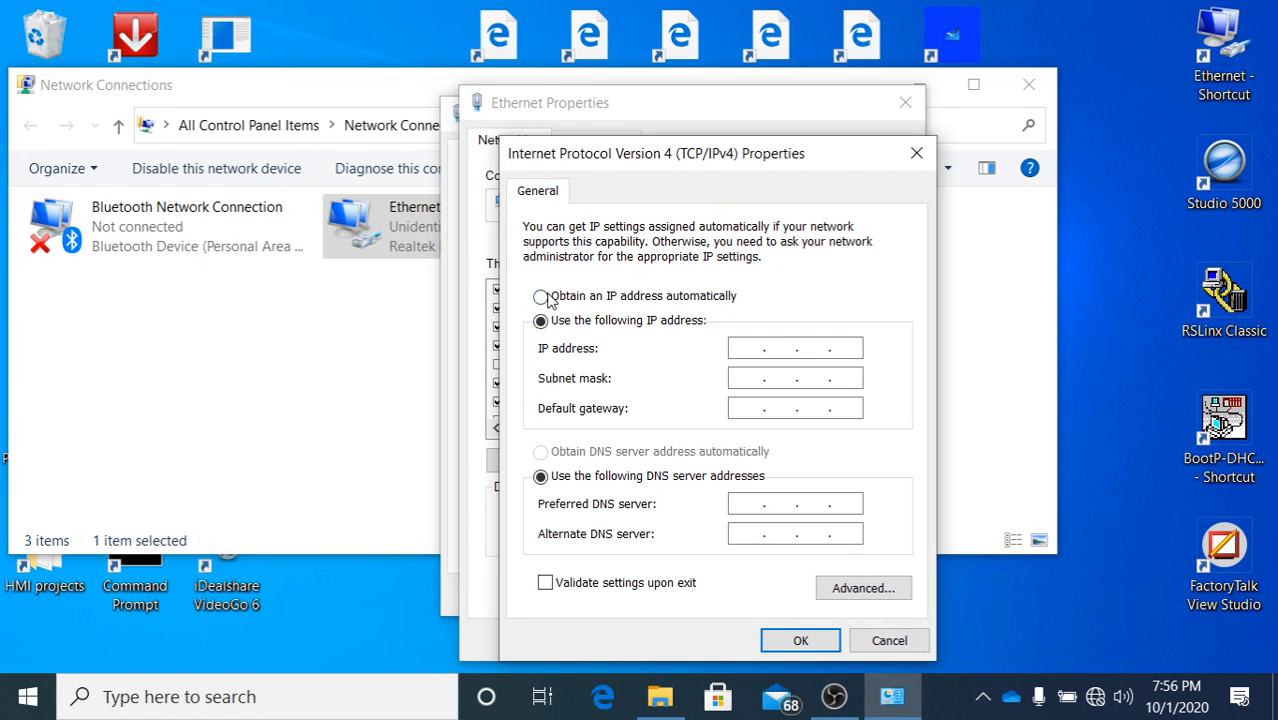
pyautogui.click(540, 296)
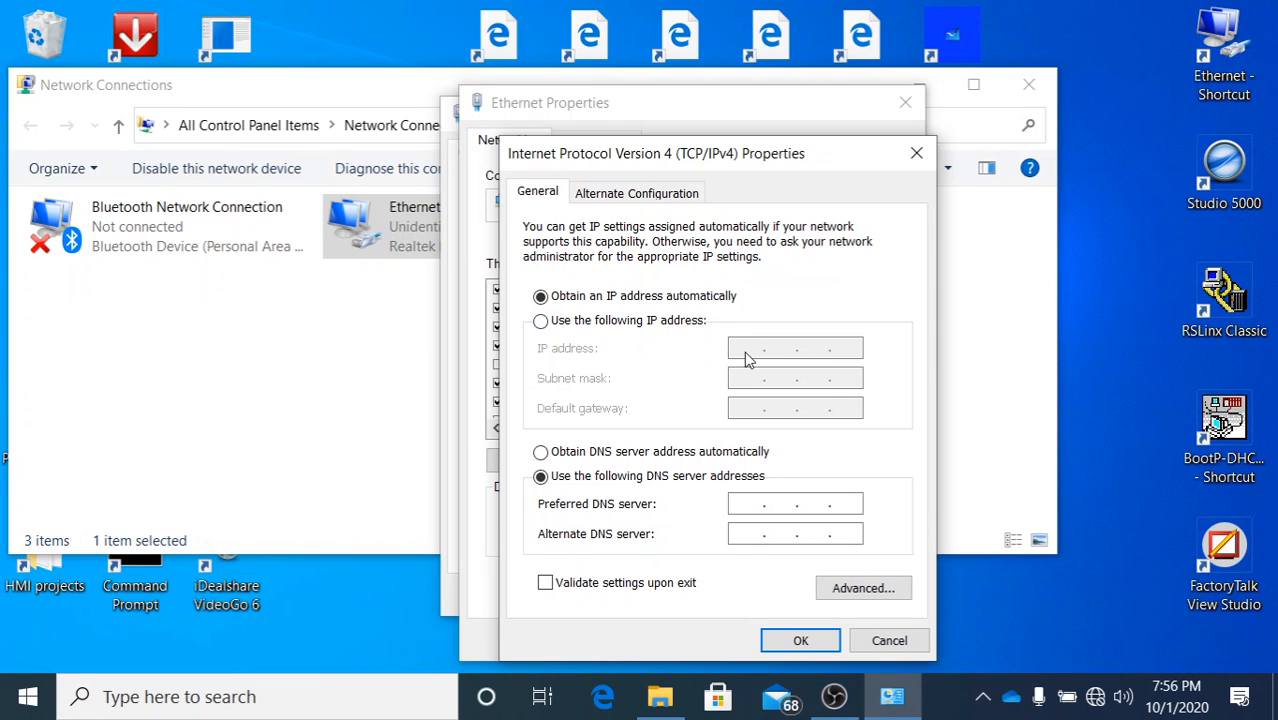
pyautogui.click(541, 322)
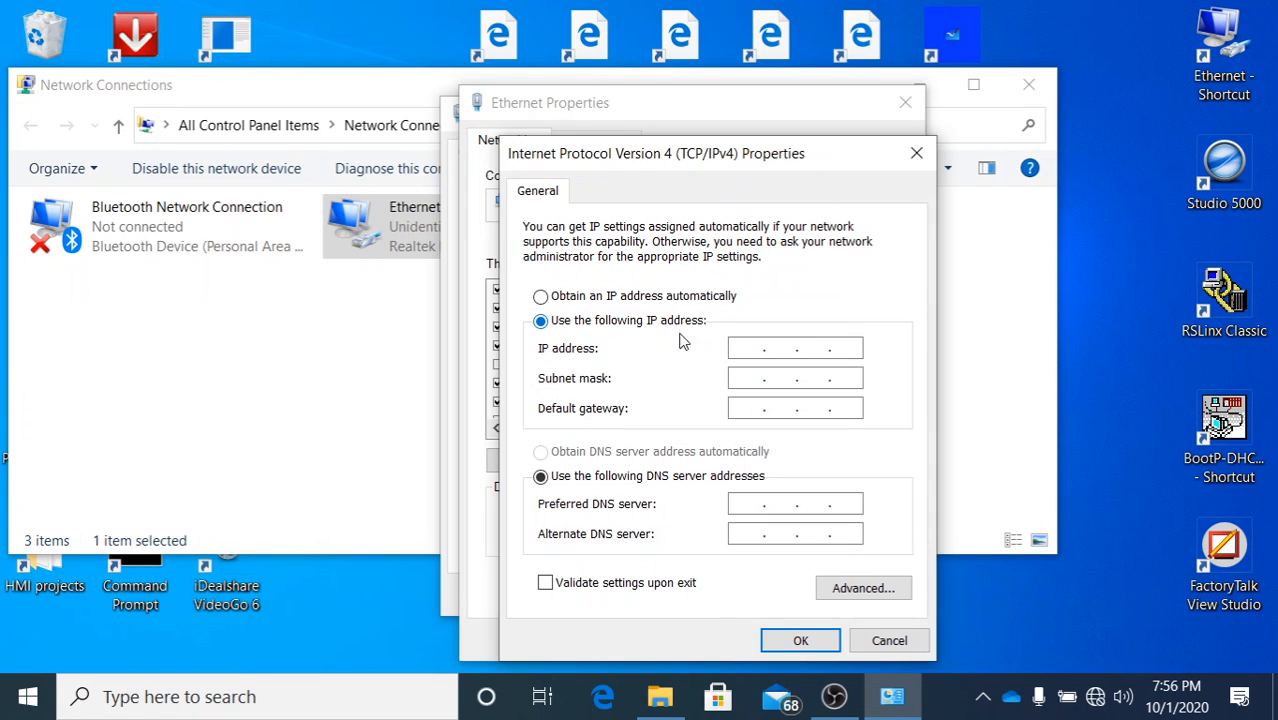
pyautogui.click(740, 349)
pyautogui.write('192 . 168 . 1 . 199')
pyautogui.press('Tab')
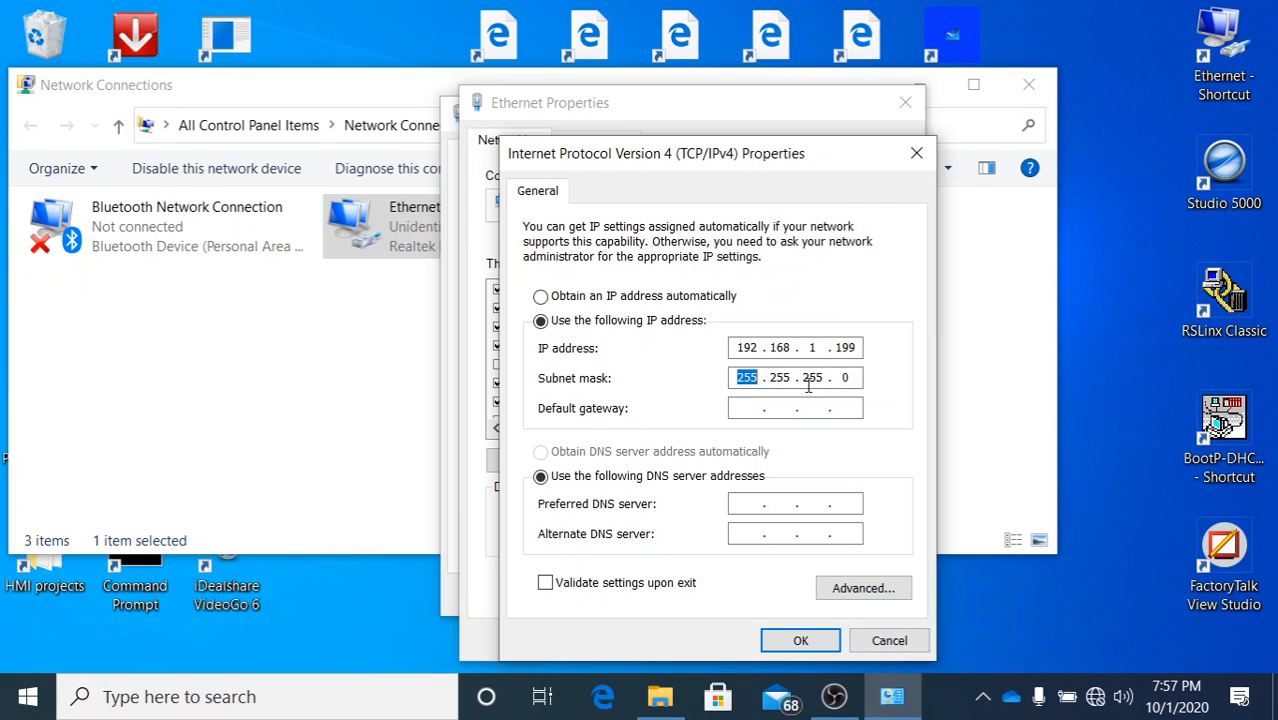
pyautogui.click(801, 641)
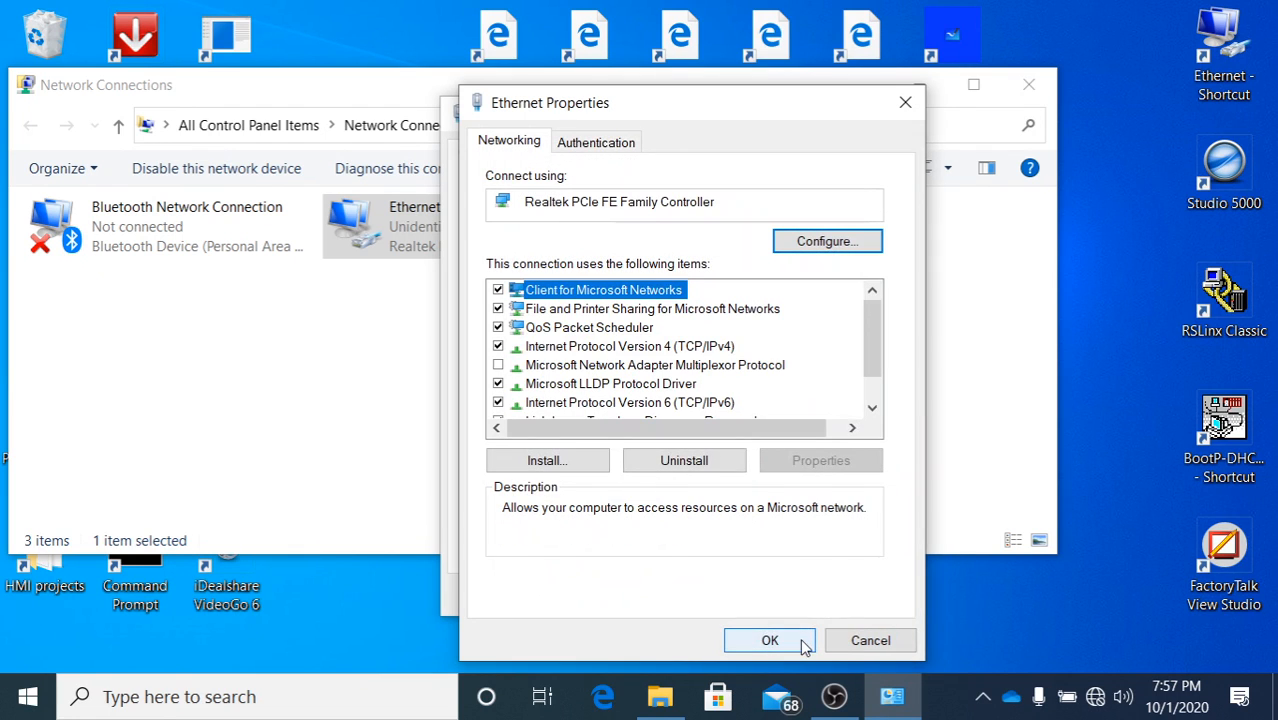
pyautogui.click(785, 645)
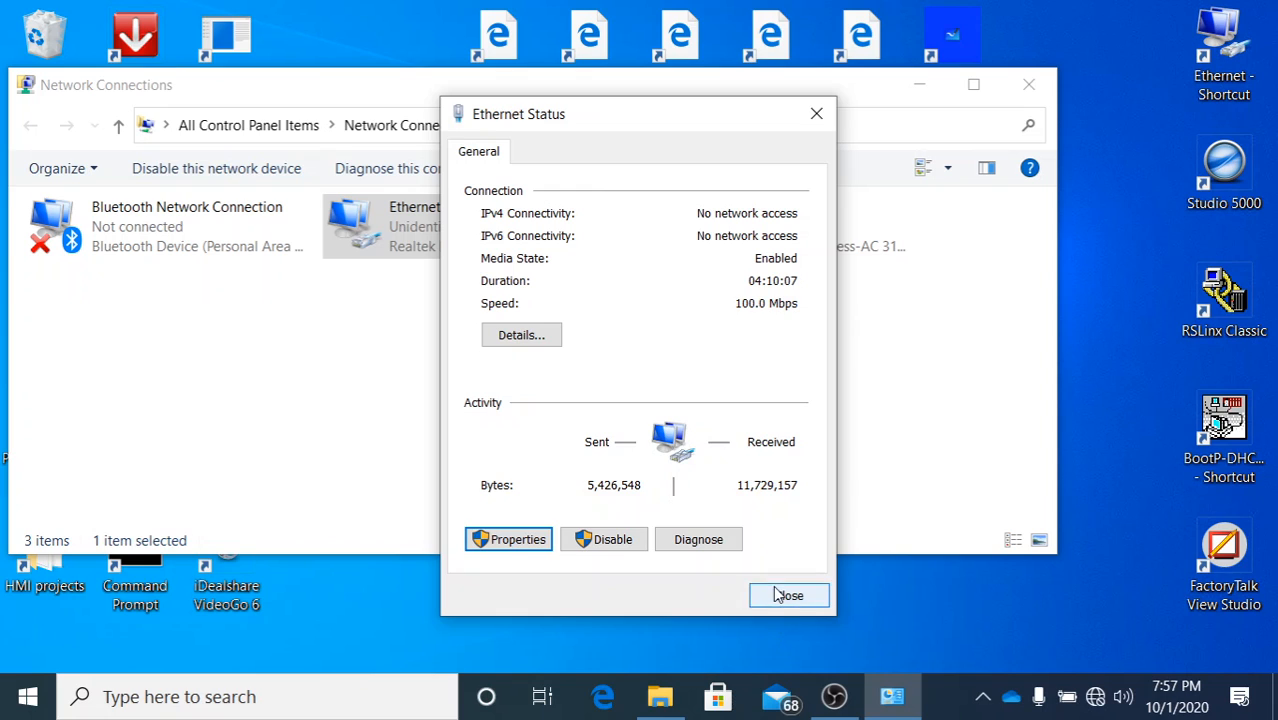
pyautogui.click(781, 598)
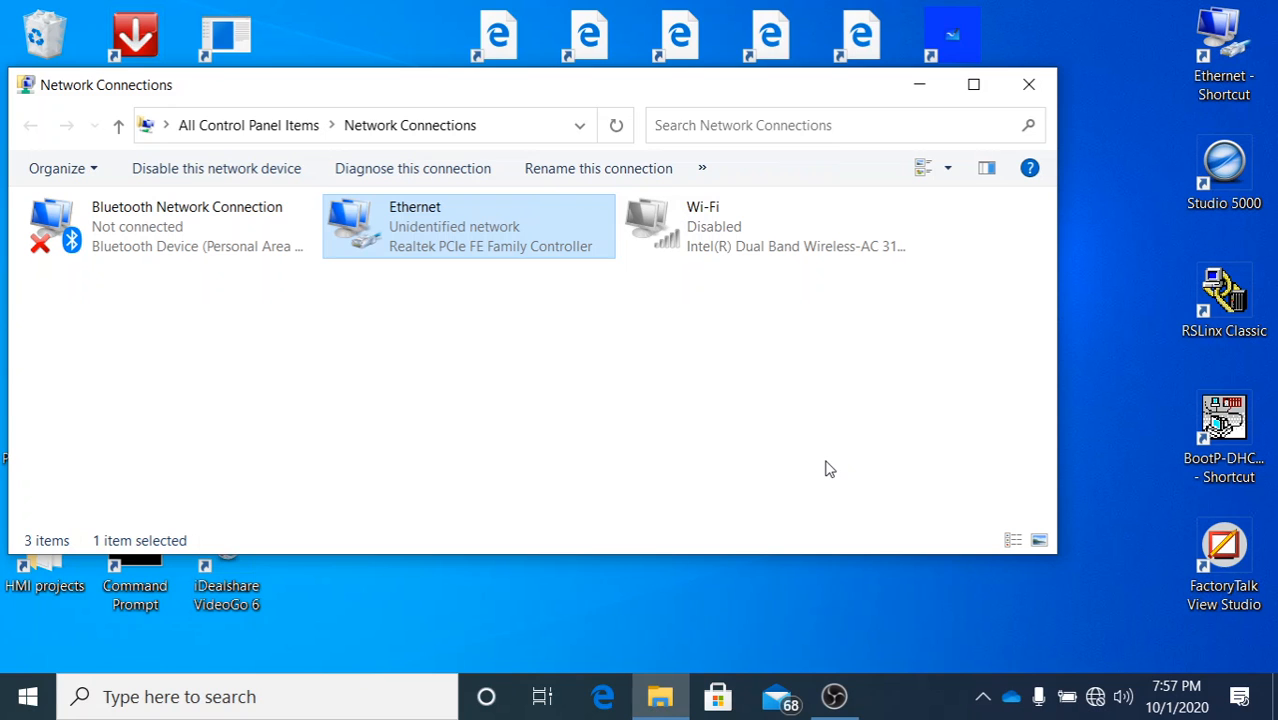
pyautogui.click(1030, 86)
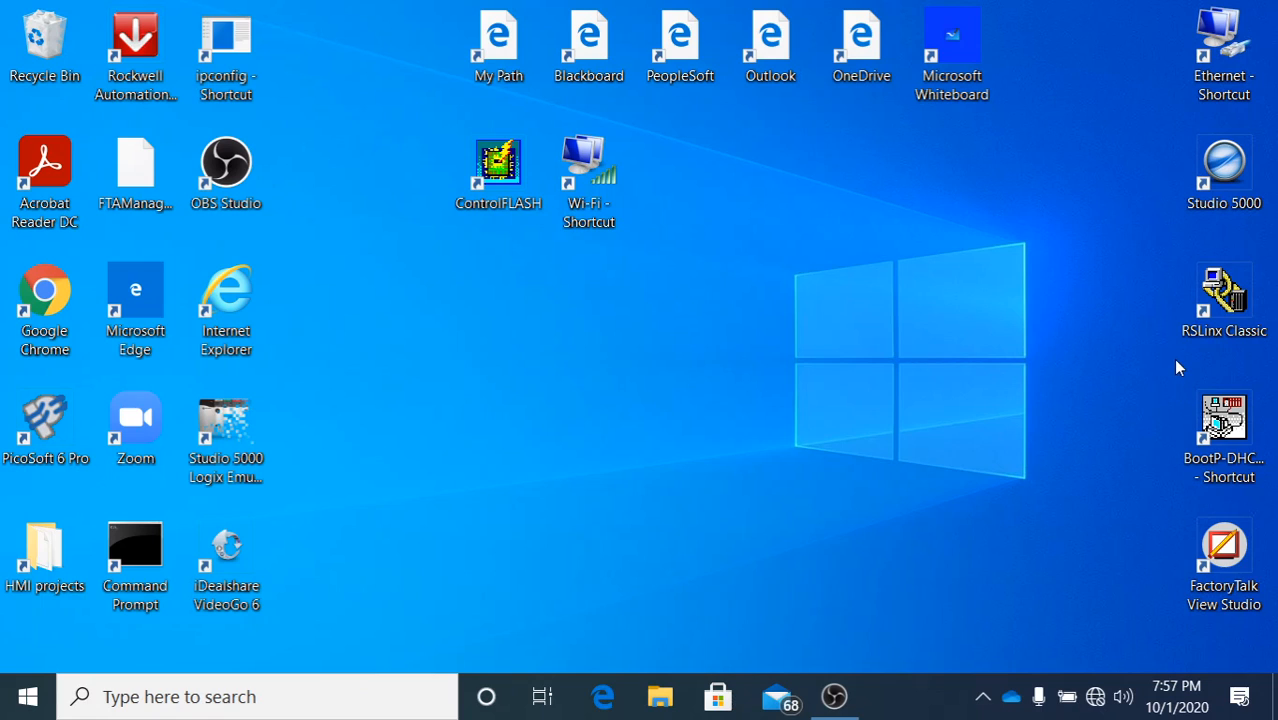
# Open RSLinx Classic in a maximized window and add an EtherNet/IP driver named AB_ETHIP-1
pyautogui.doubleClick(1221, 302)
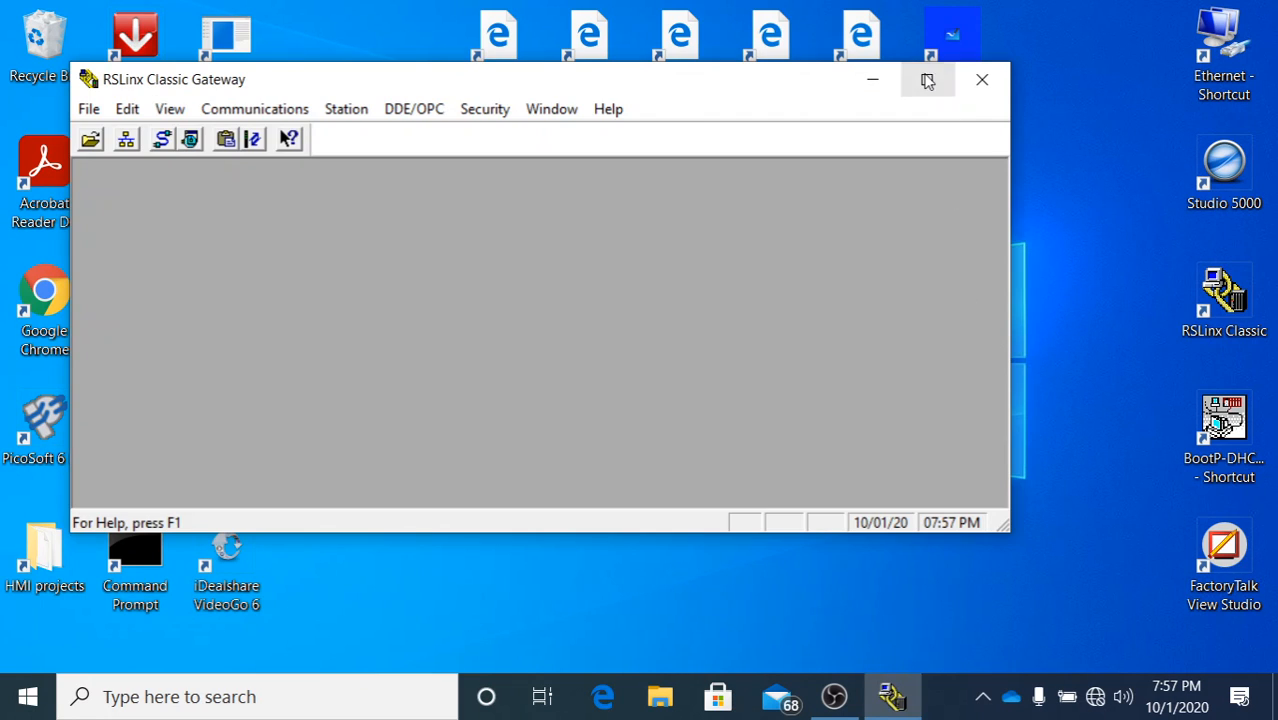
pyautogui.click(927, 81)
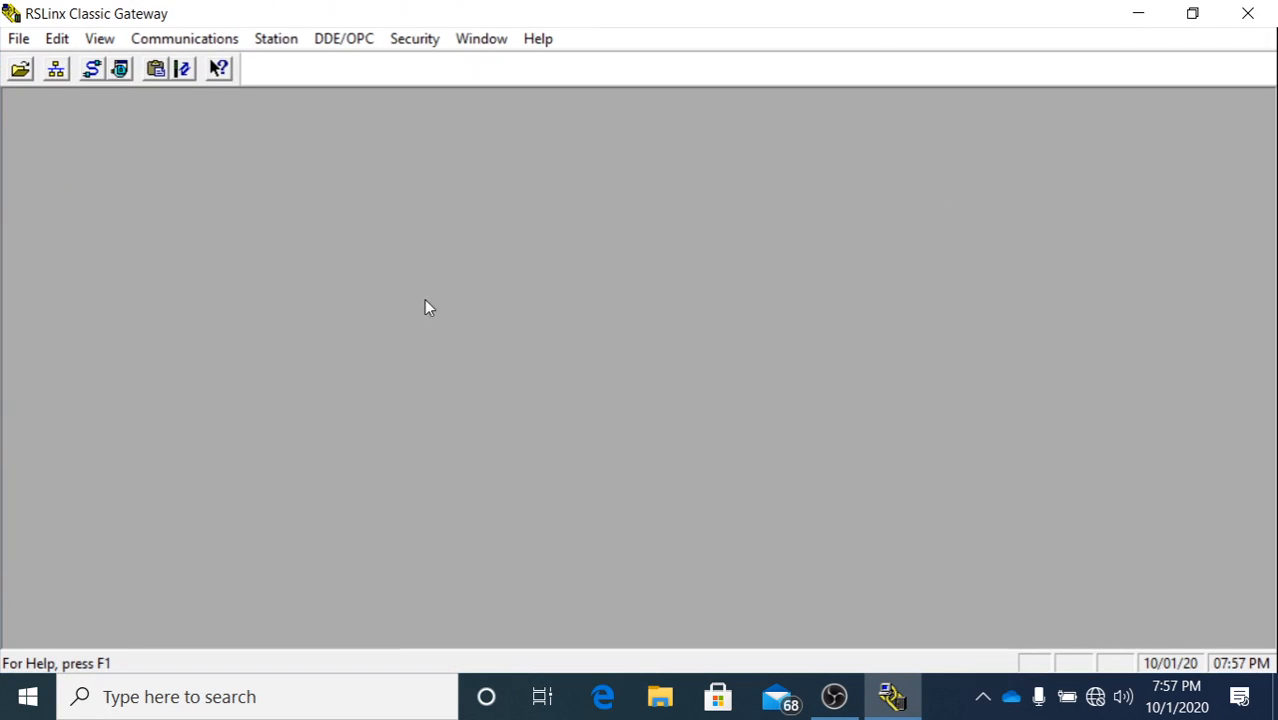
pyautogui.click(91, 70)
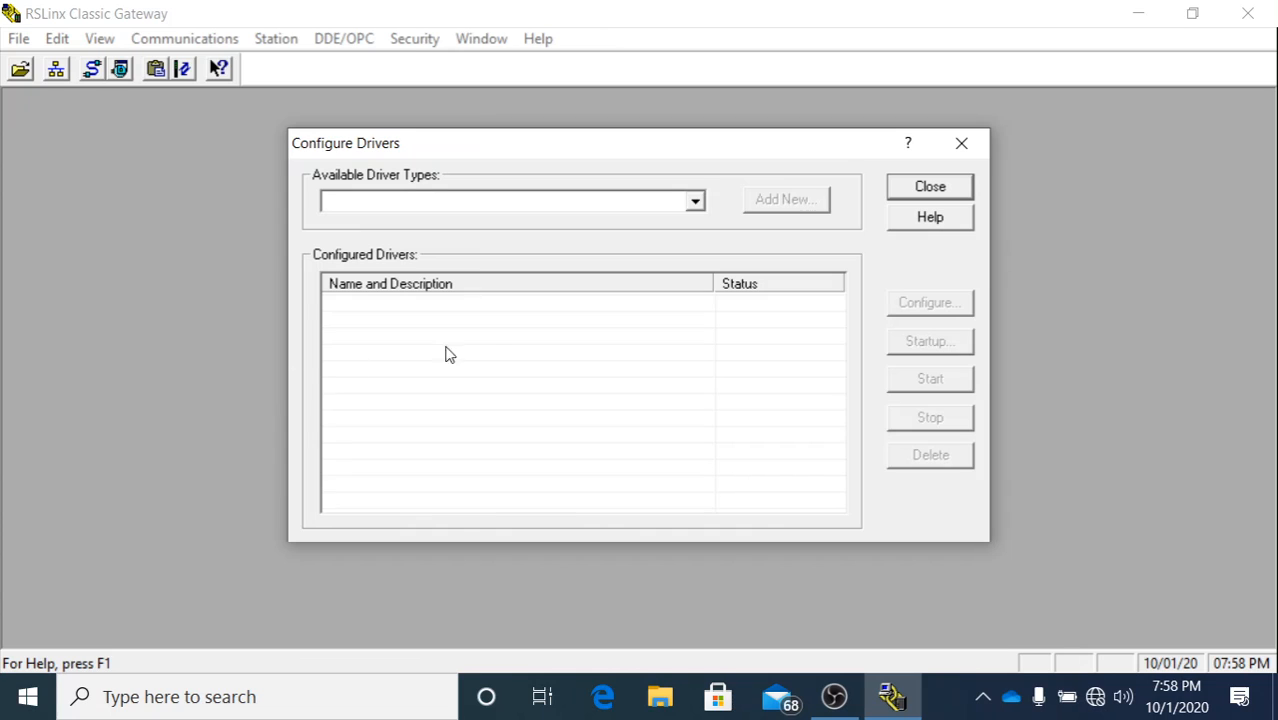
pyautogui.click(695, 203)
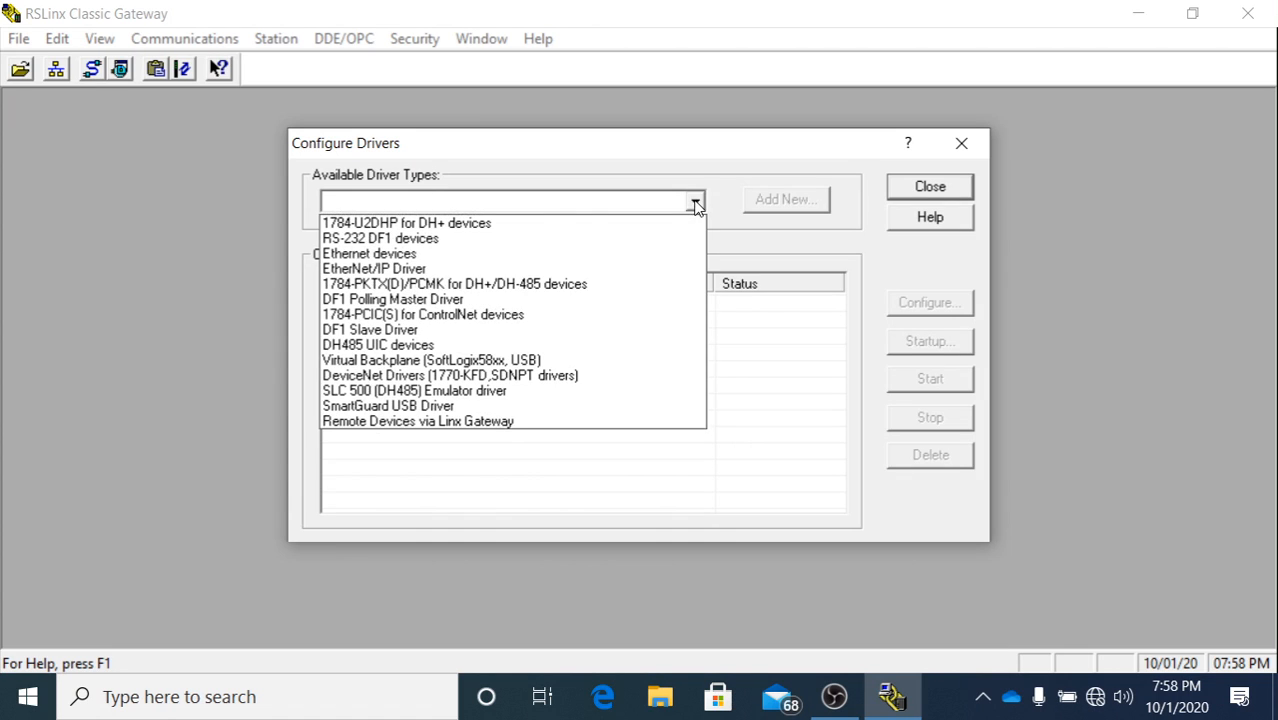
pyautogui.click(397, 270)
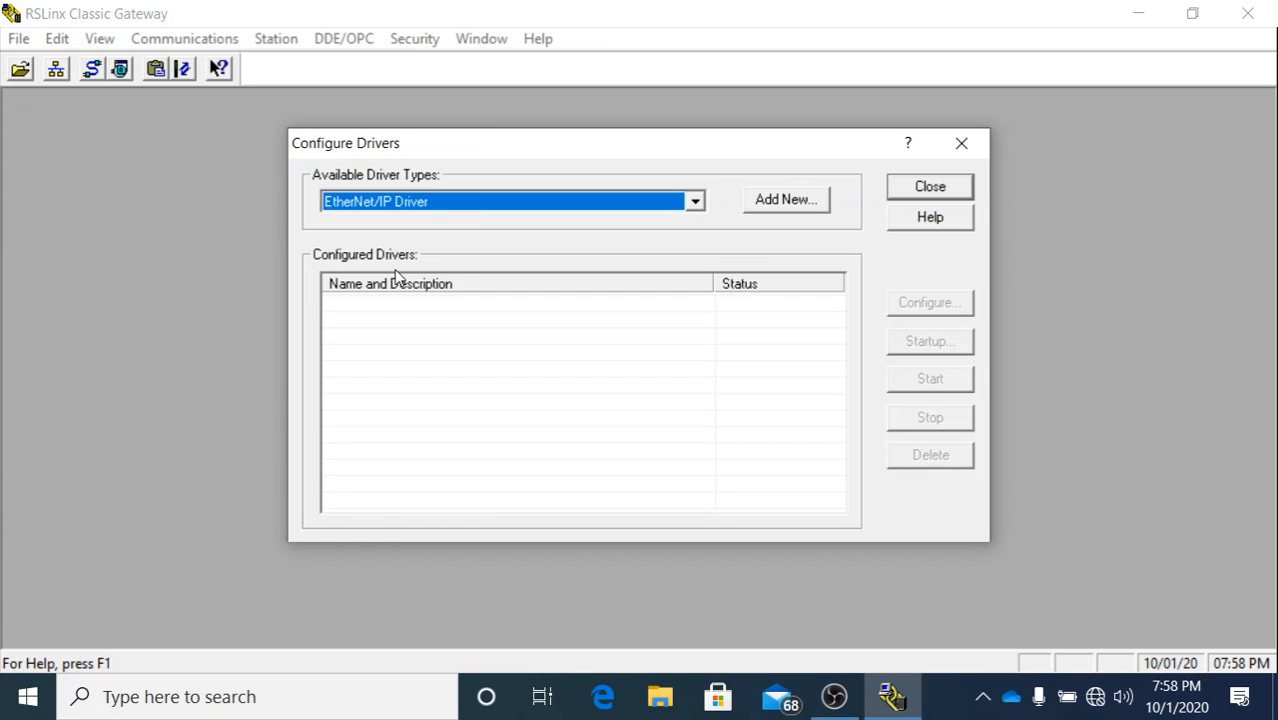
pyautogui.click(787, 200)
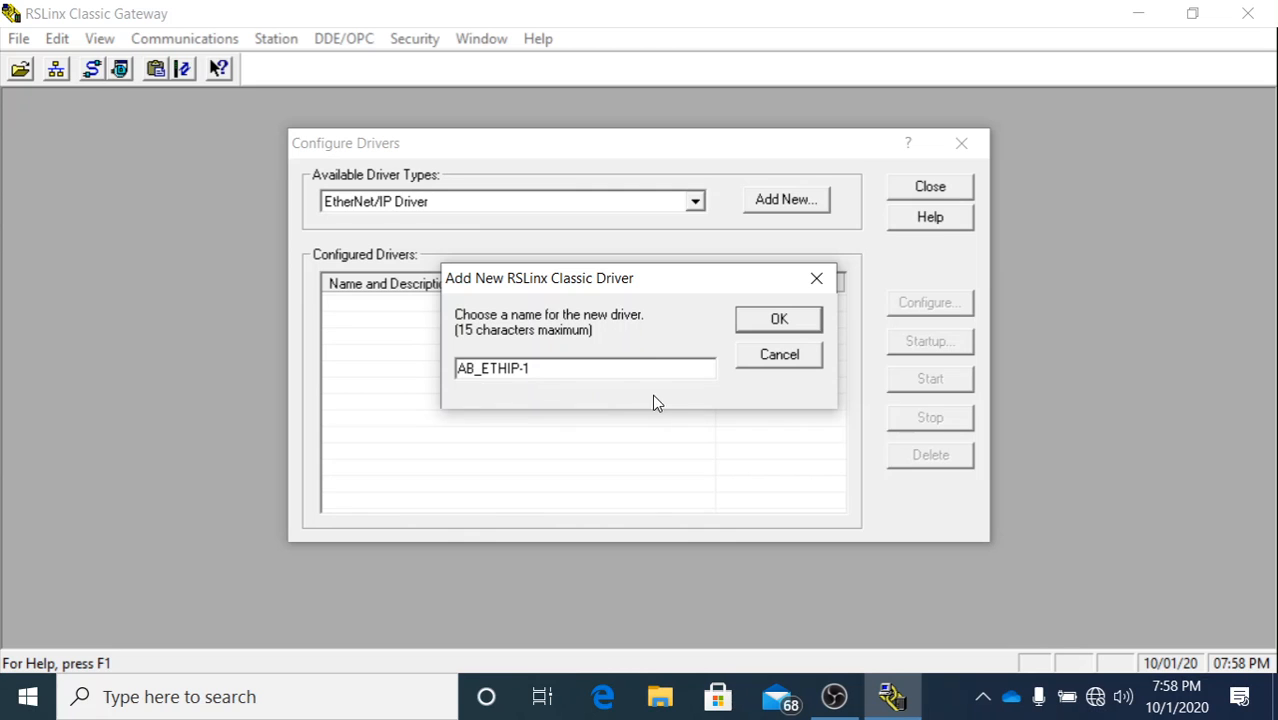
pyautogui.click(776, 321)
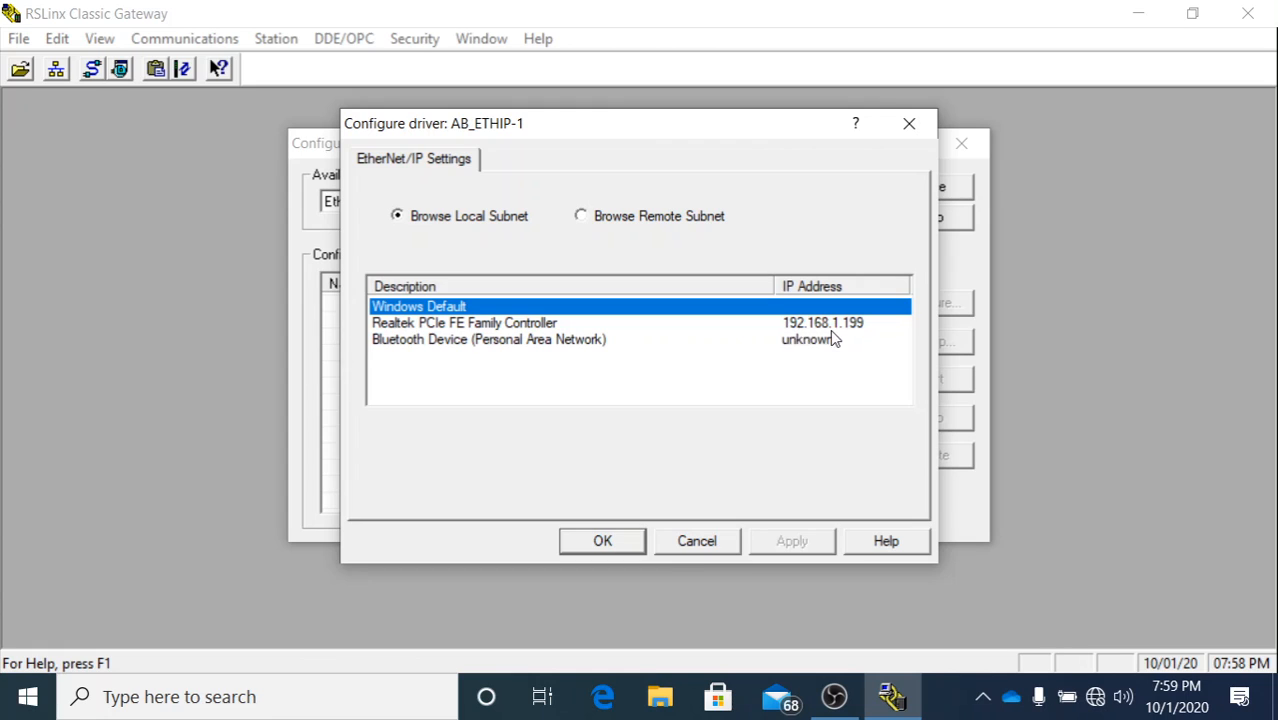
# Assign the Realtek PCIe FE Family Controller to the AB_ETHIP-1 driver and finish the driver configuration
pyautogui.click(820, 322)
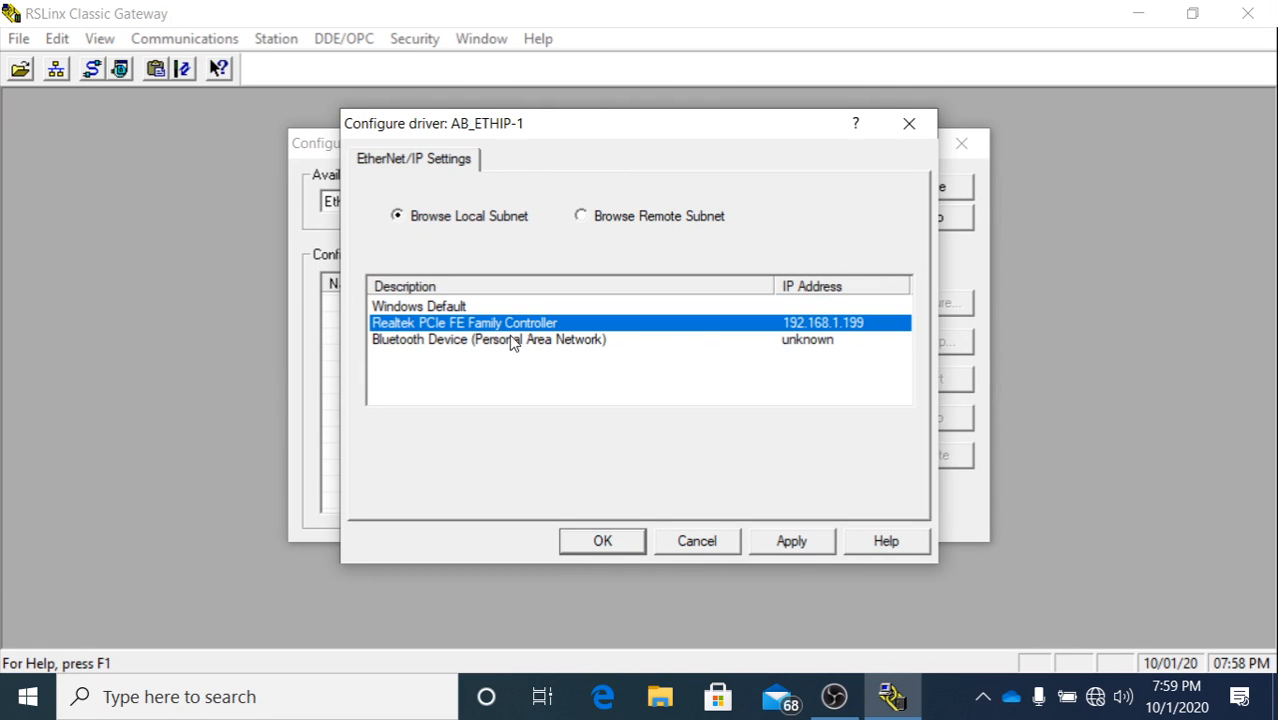
pyautogui.click(796, 545)
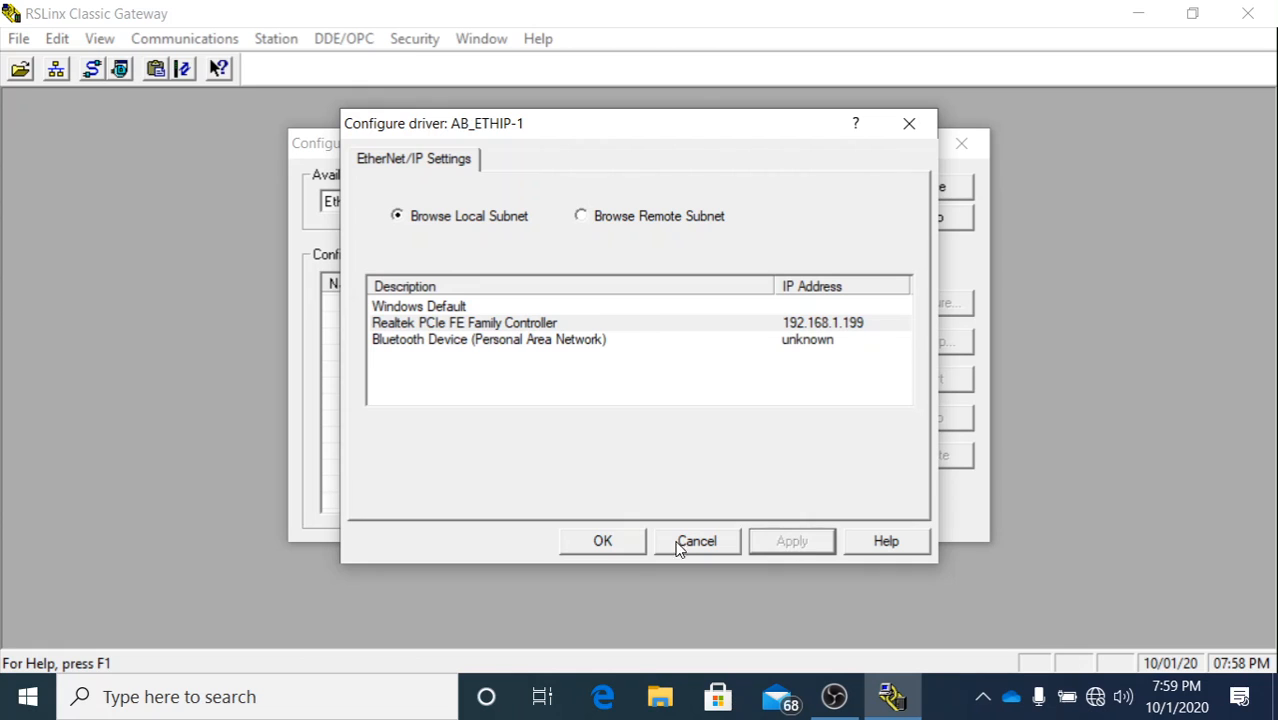
pyautogui.click(604, 541)
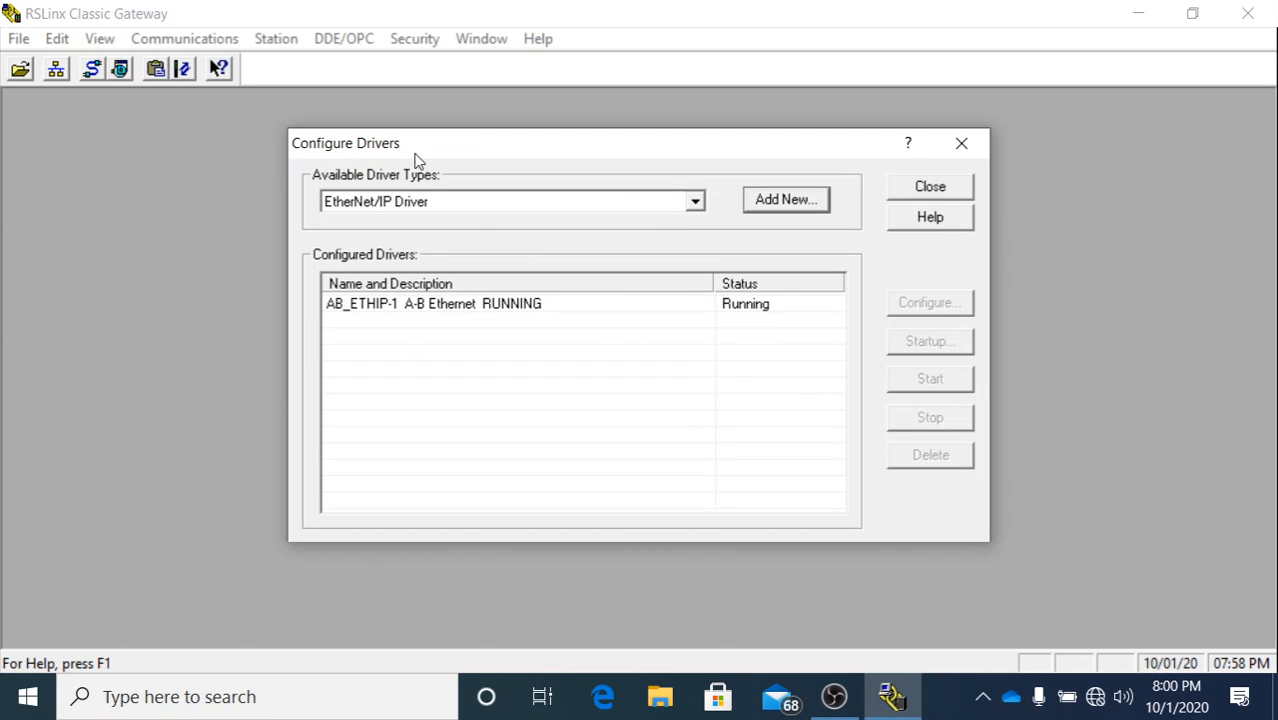
pyautogui.click(929, 188)
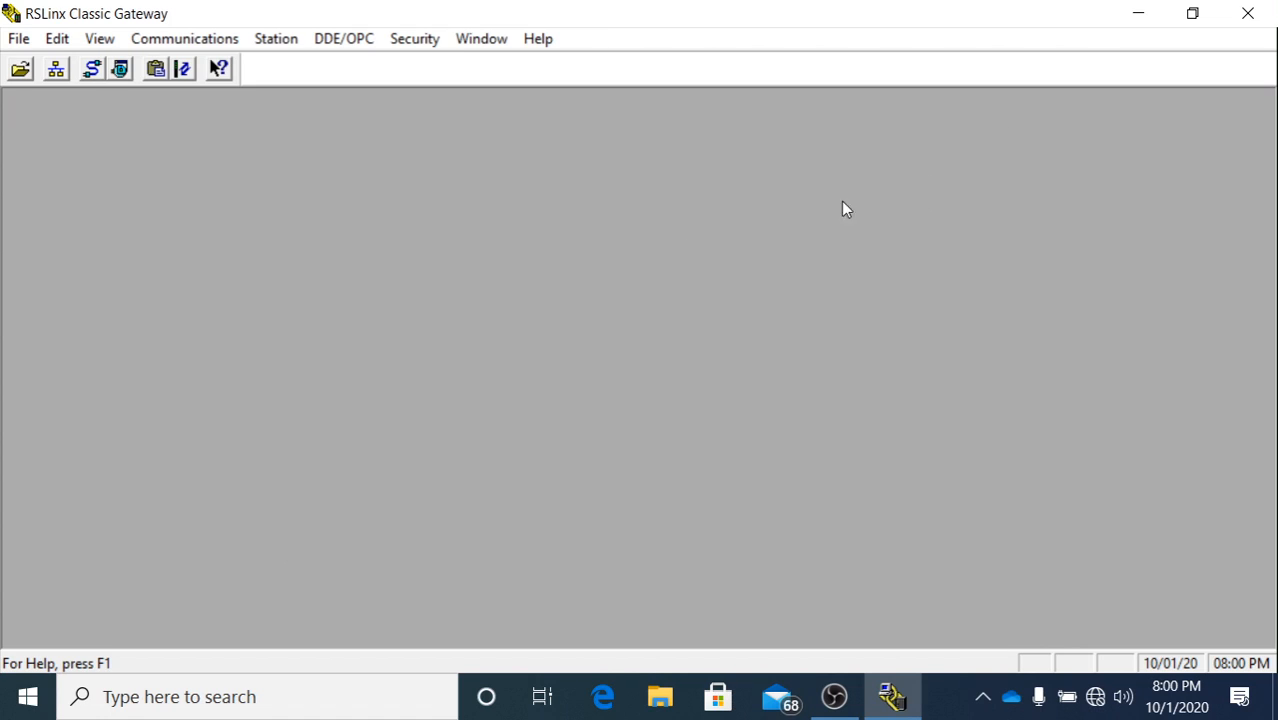
# Open RSWho in a maximized view and browse the devices on the AB_ETHIP-1 Ethernet network
pyautogui.click(55, 72)
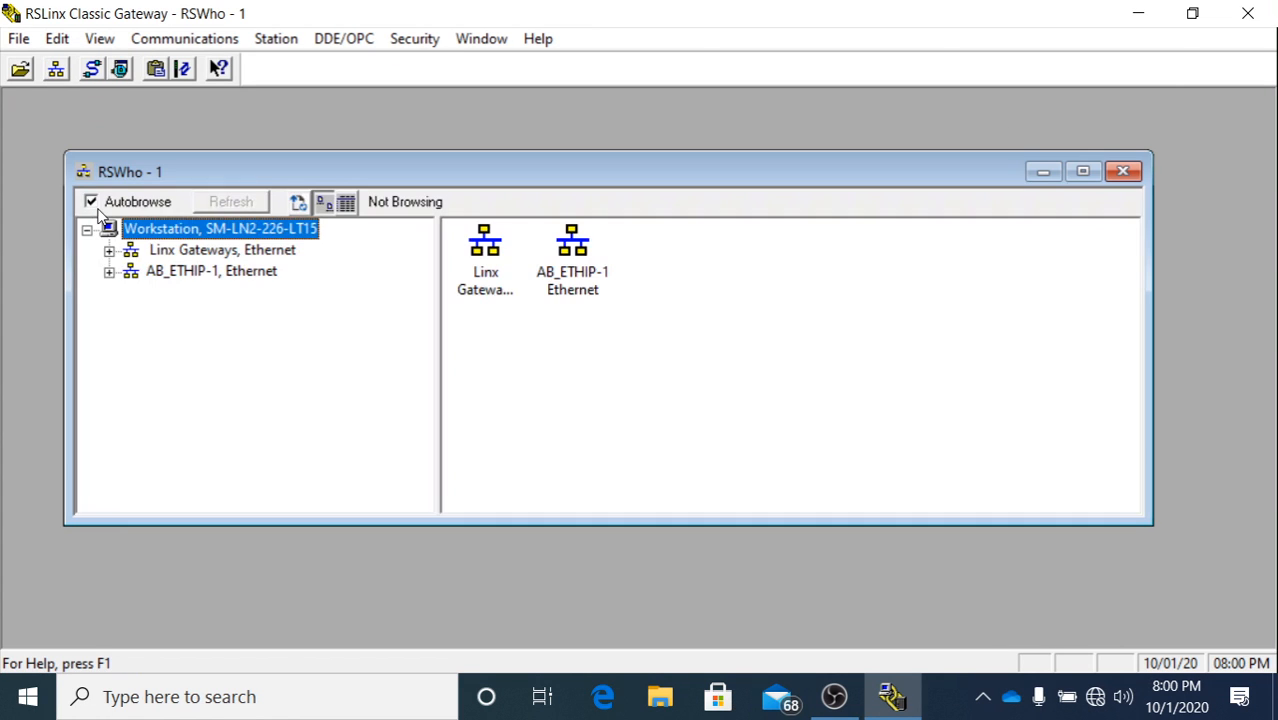
pyautogui.click(1082, 171)
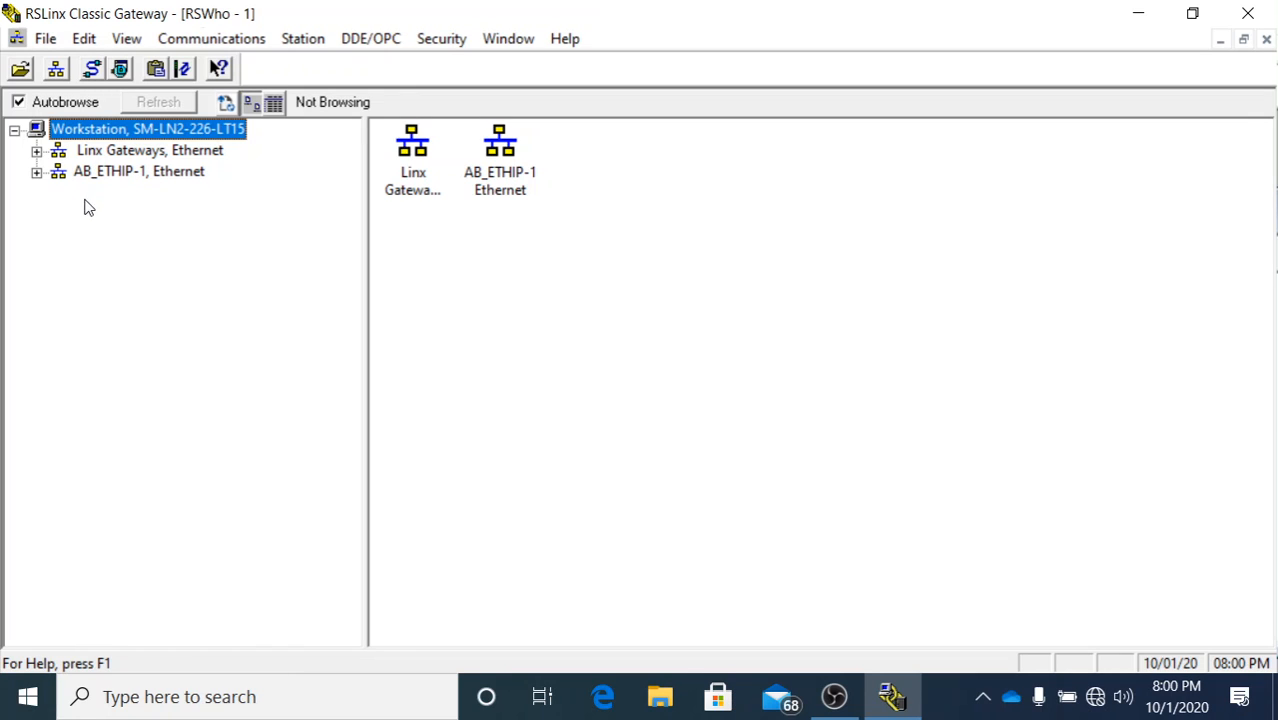
pyautogui.click(36, 173)
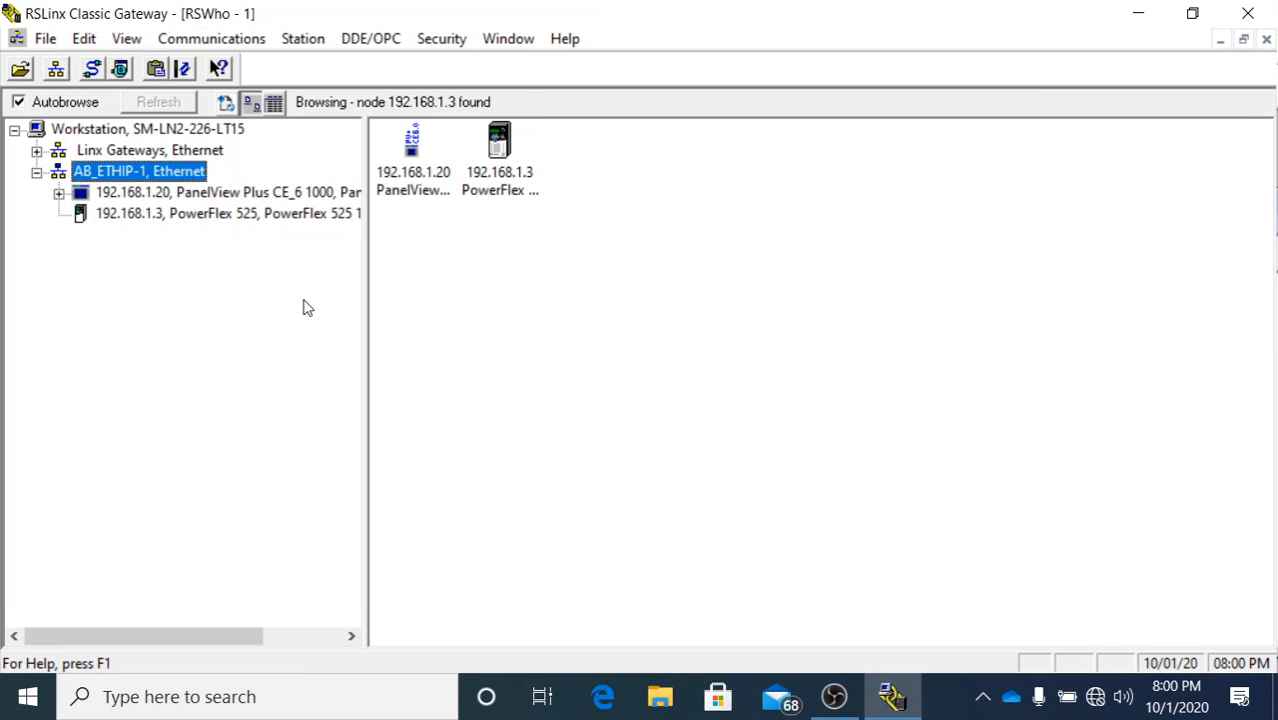
# Snap the RSLinx Classic window to the right half of the desktop and leave the other half free
pyautogui.press('super+Right')
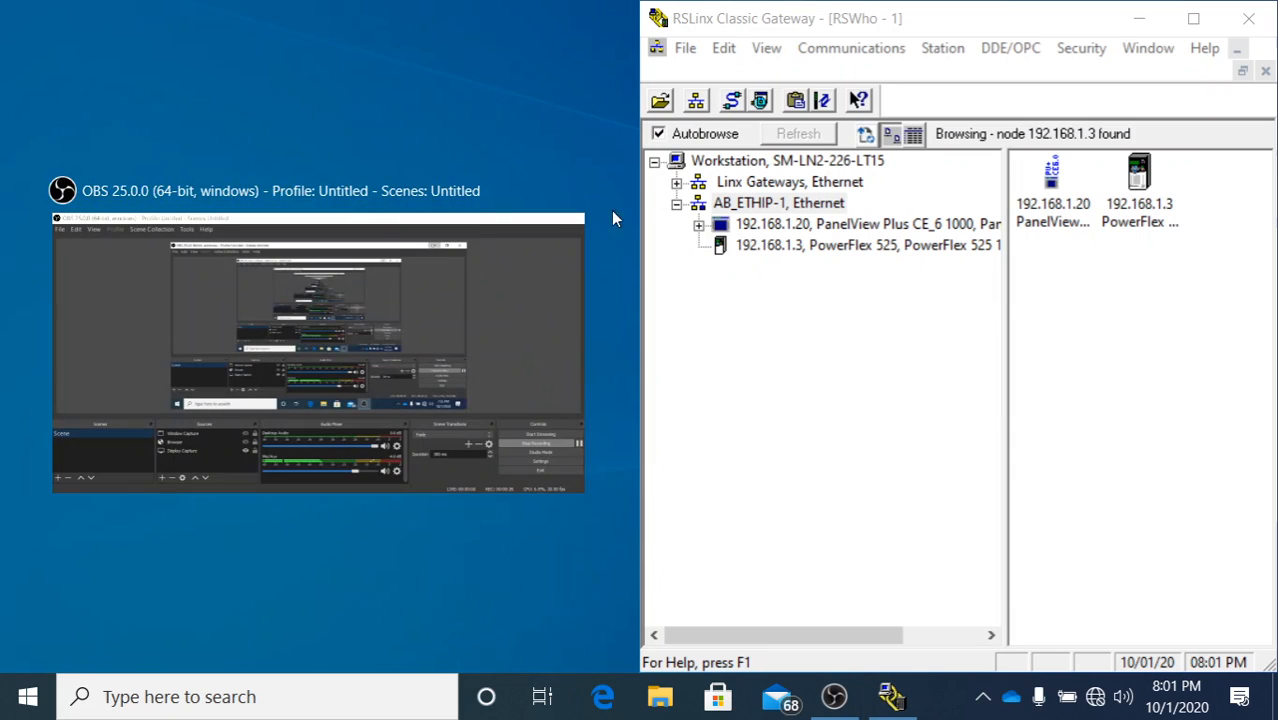
pyautogui.moveTo(1006, 23); pyautogui.dragTo(1275, 158)
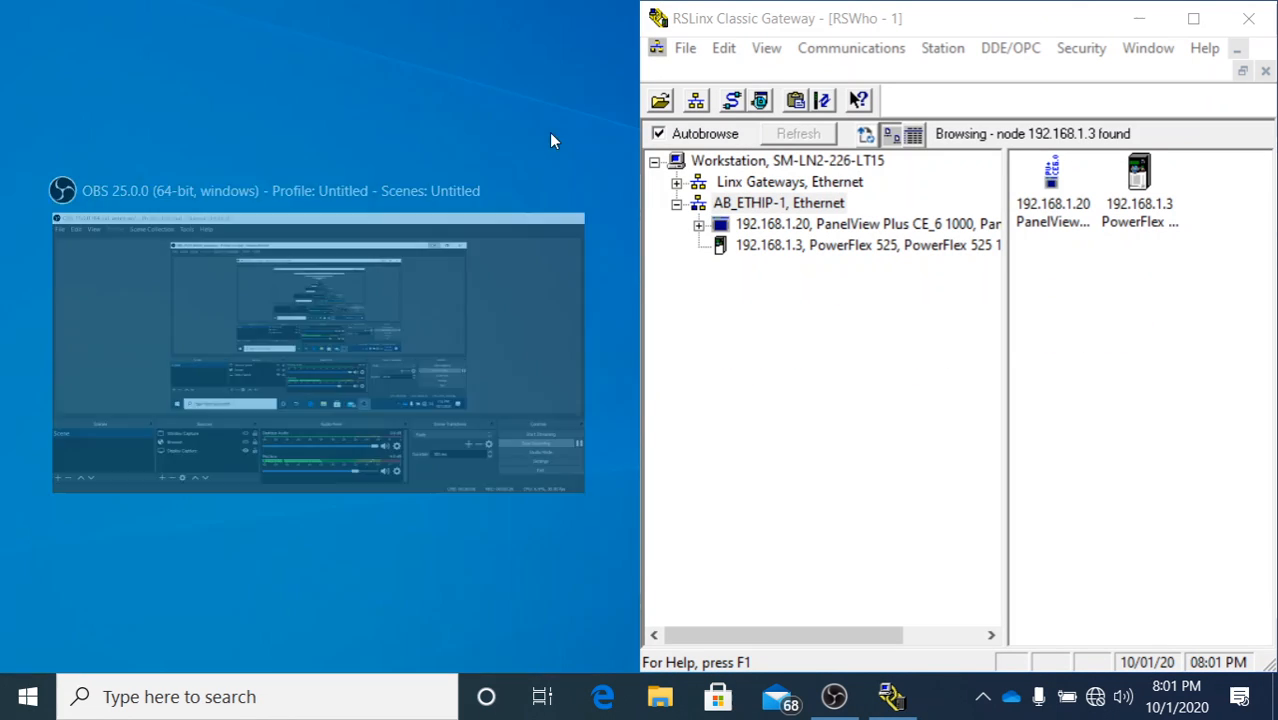
pyautogui.click(549, 141)
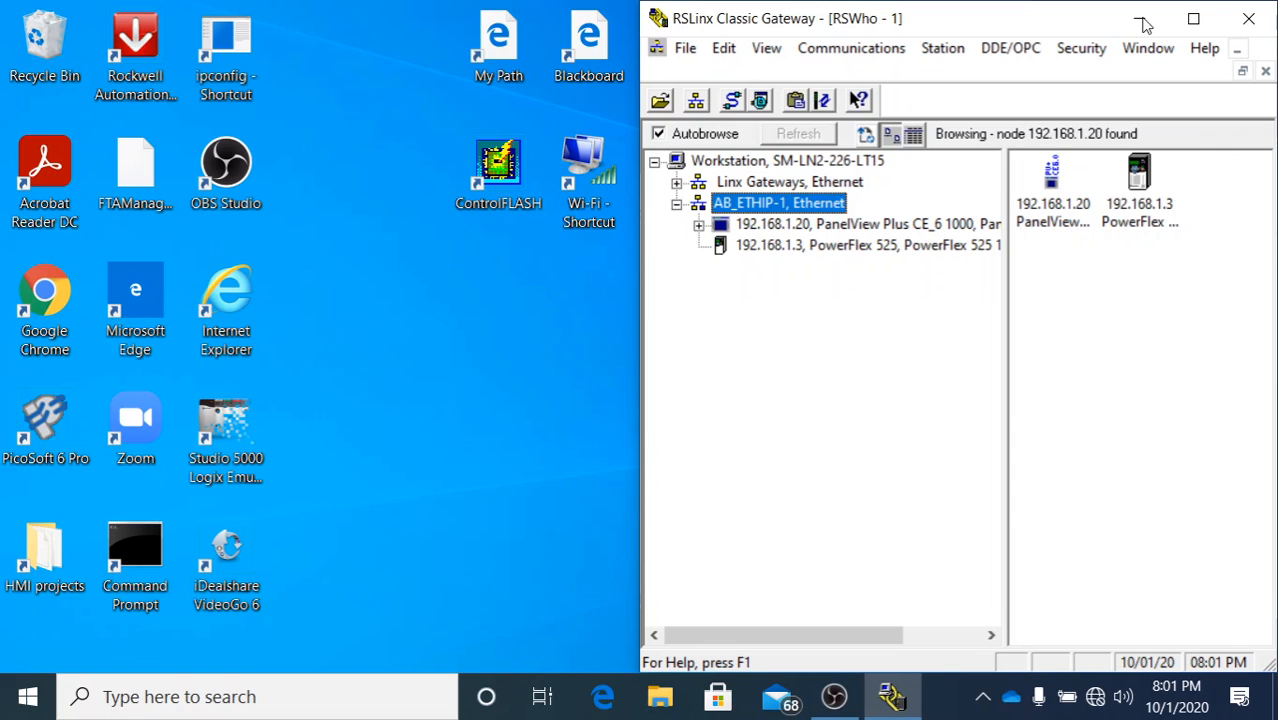
# Minimize RSLinx Classic and launch the BootP-DHCP Tool from the desktop
pyautogui.click(1145, 24)
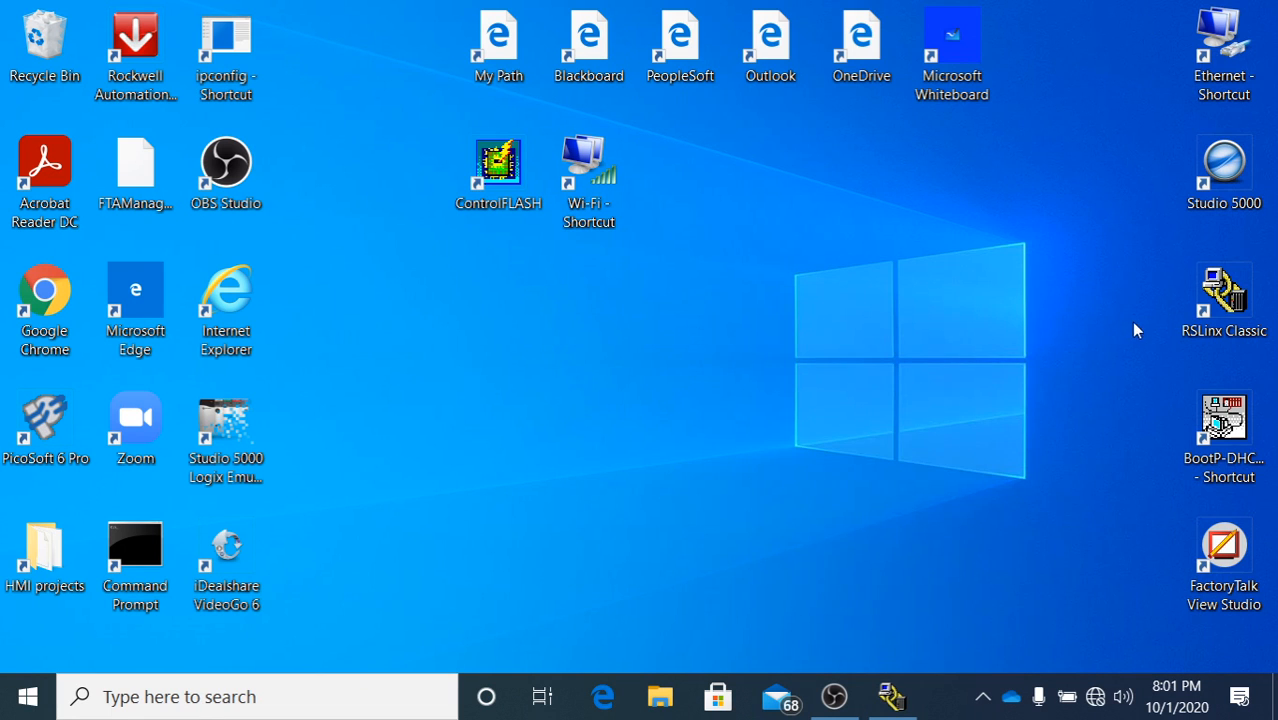
pyautogui.click(1228, 427)
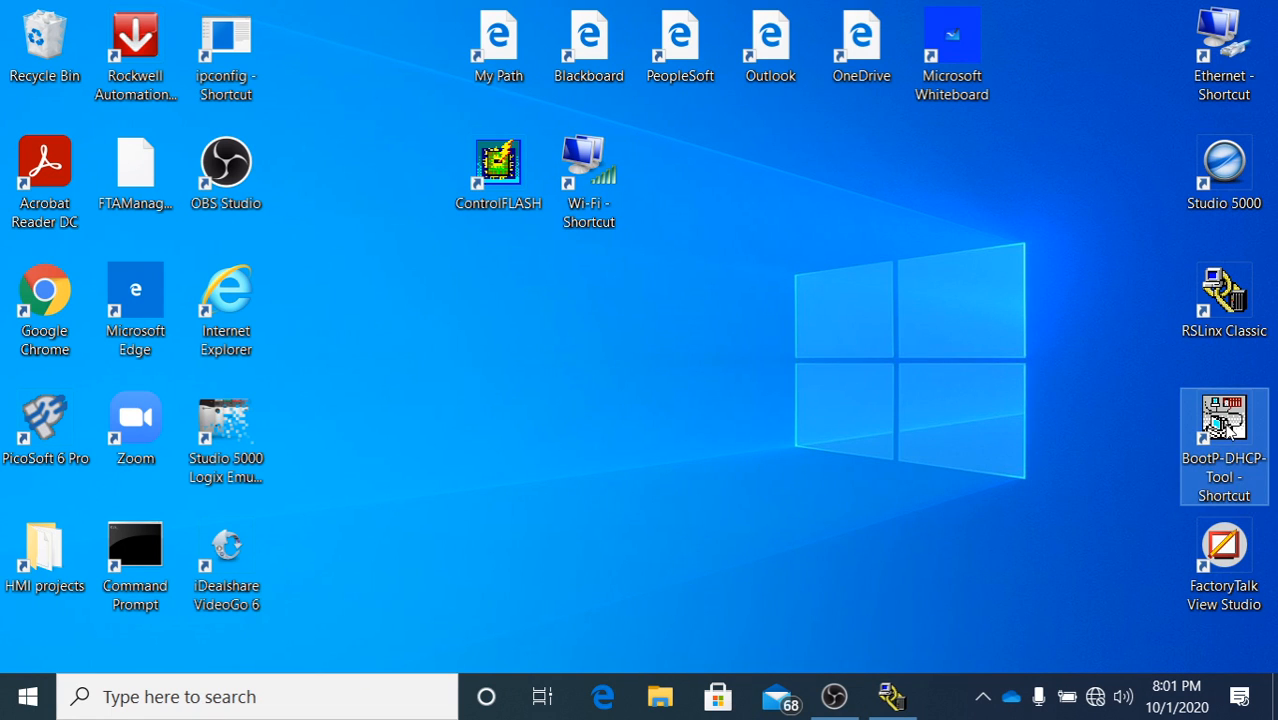
pyautogui.doubleClick(1232, 426)
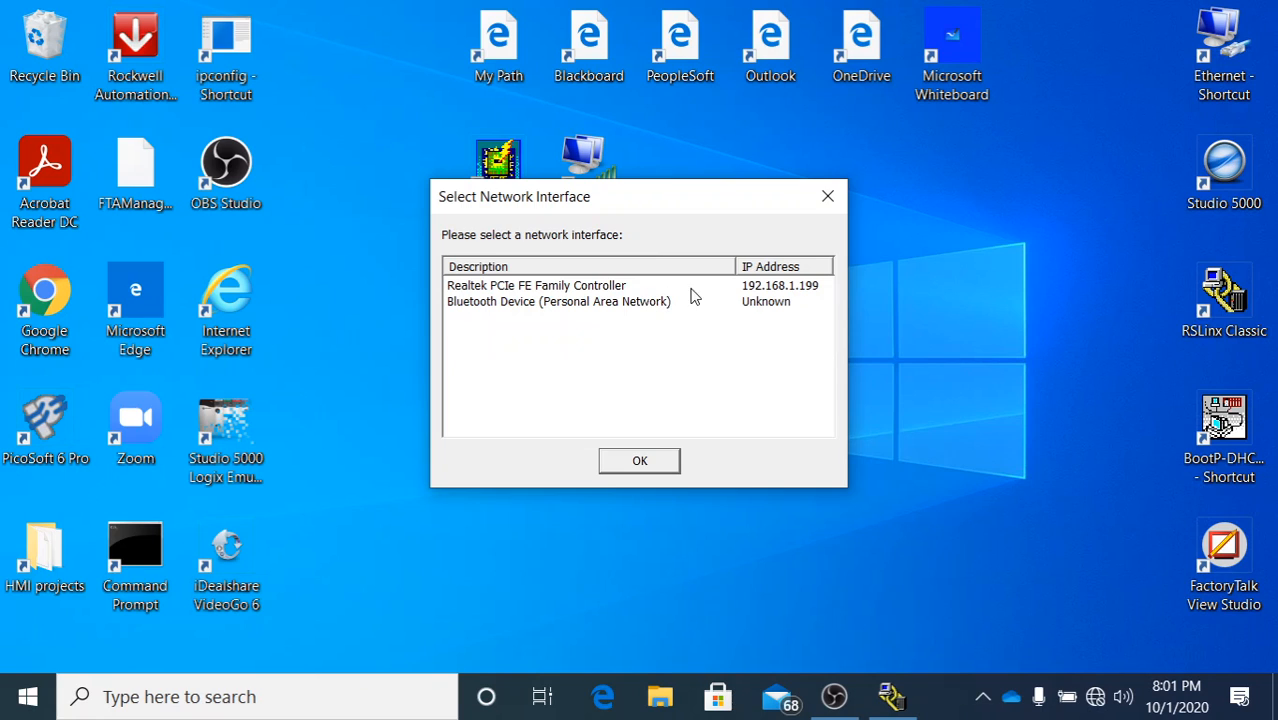
# Choose the Realtek PCIe FE Family Controller as the network interface and set the gateway to 0.0.0.0 in the network settings
pyautogui.click(757, 289)
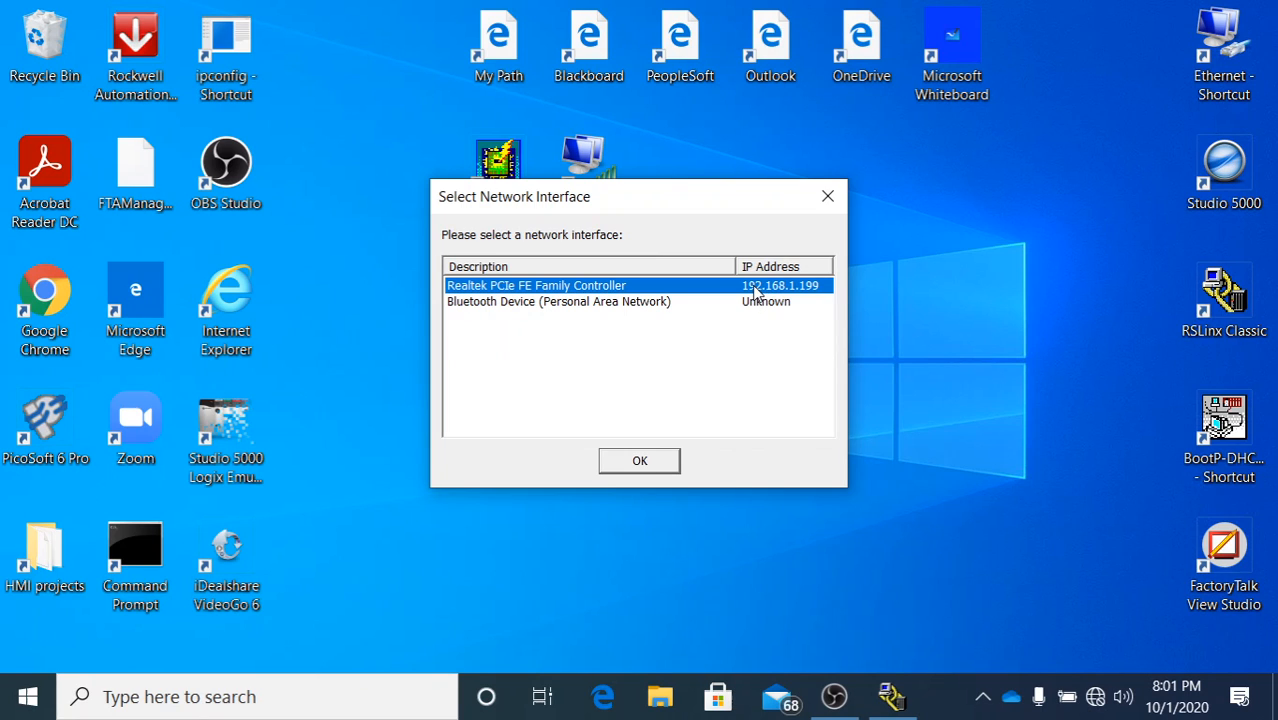
pyautogui.click(649, 462)
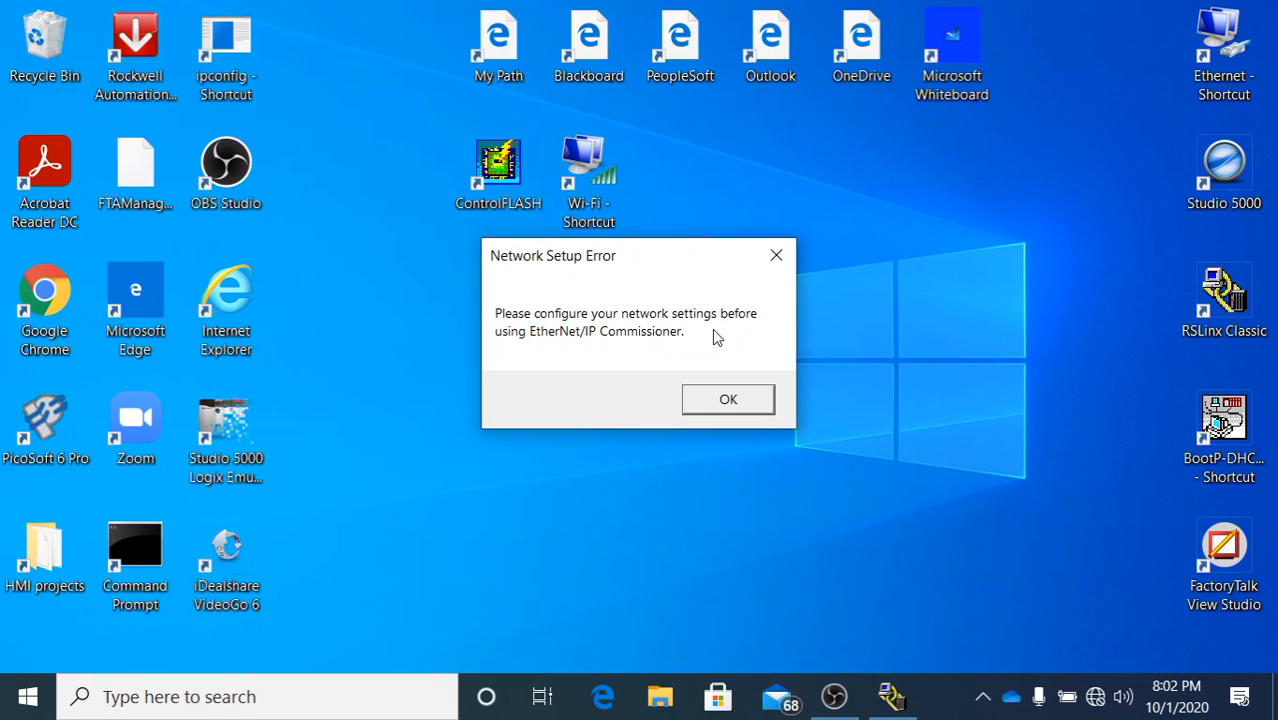
pyautogui.click(724, 400)
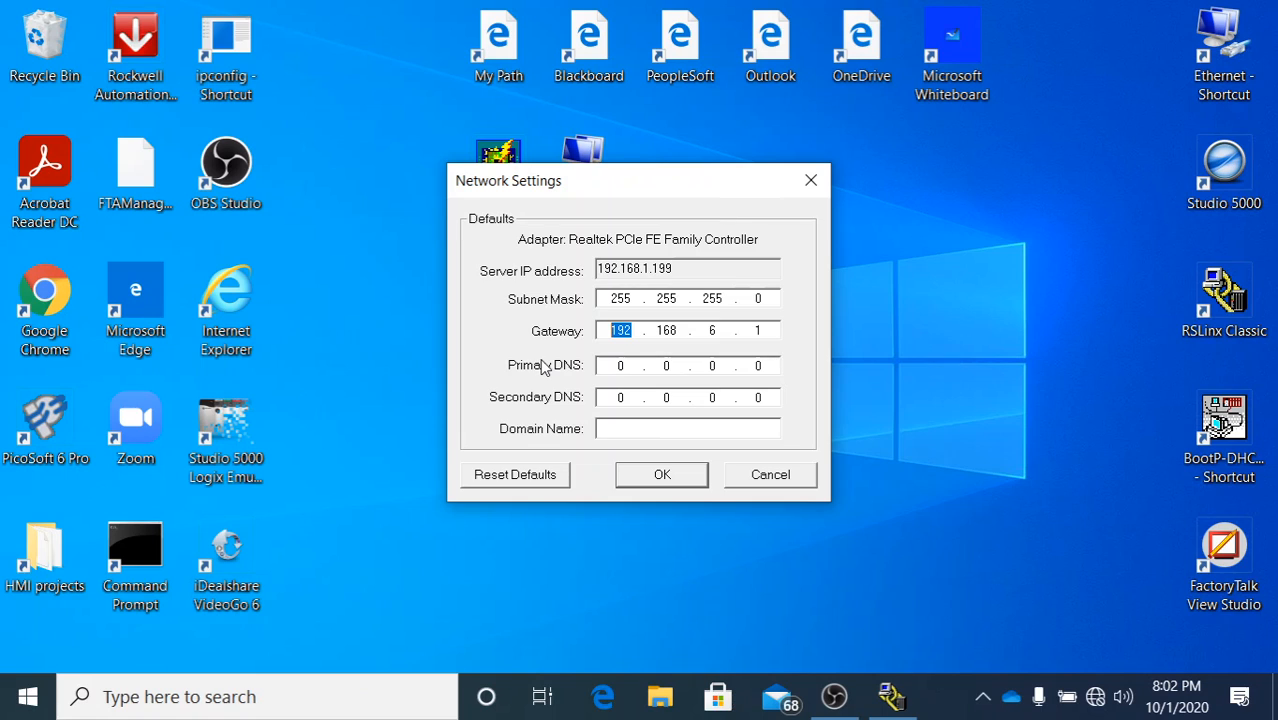
pyautogui.write('0.0.0.0')
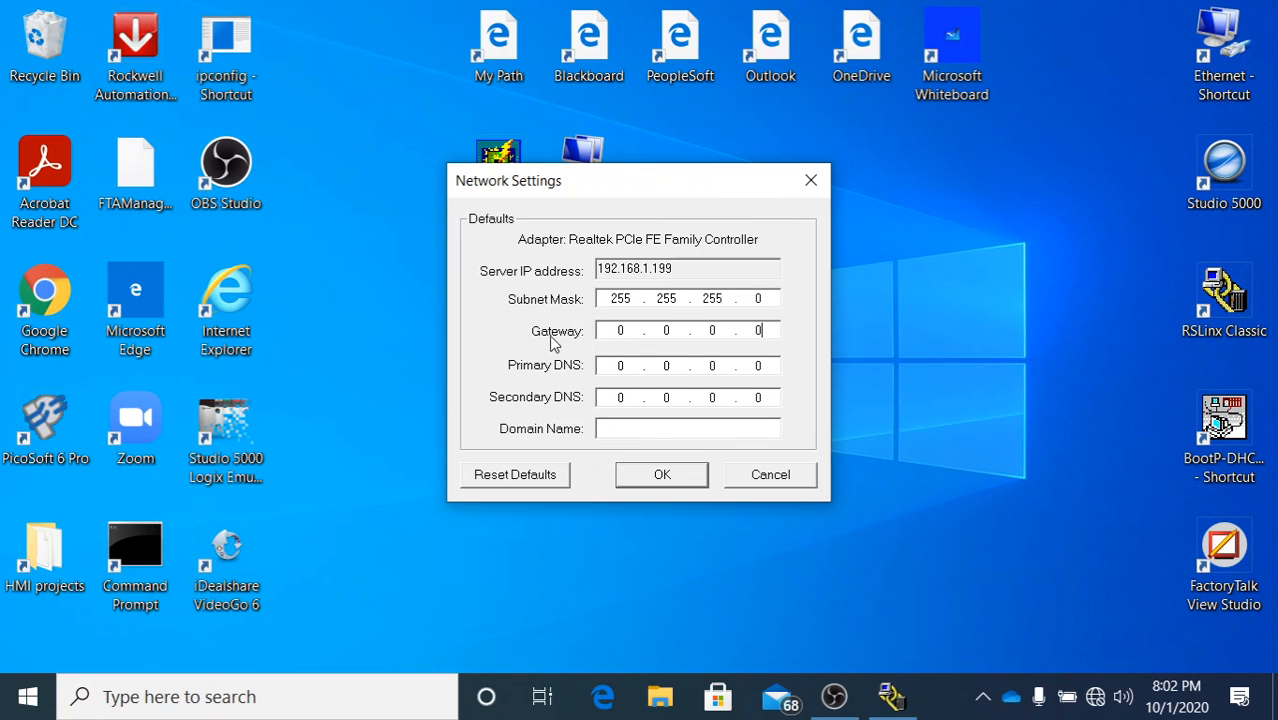
pyautogui.click(664, 477)
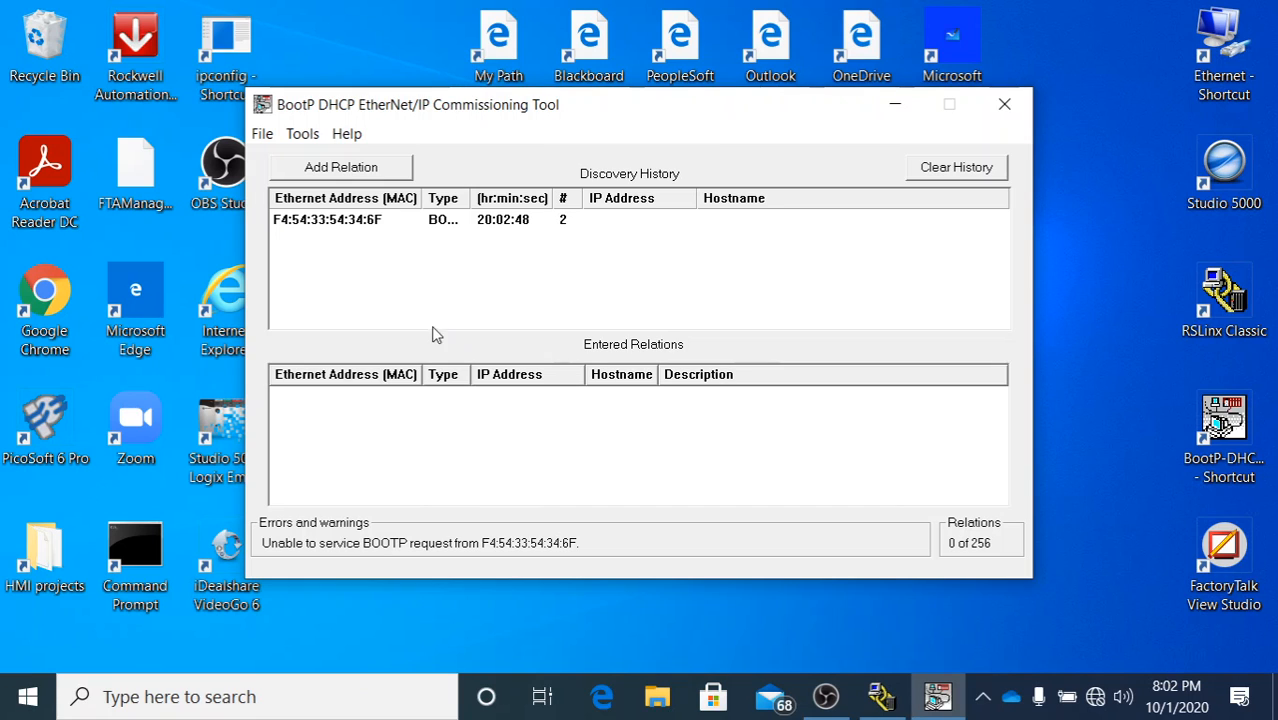
# Add a relation for the discovered BOOTP device with the client IP address 192.168.1.1
pyautogui.doubleClick(346, 223)
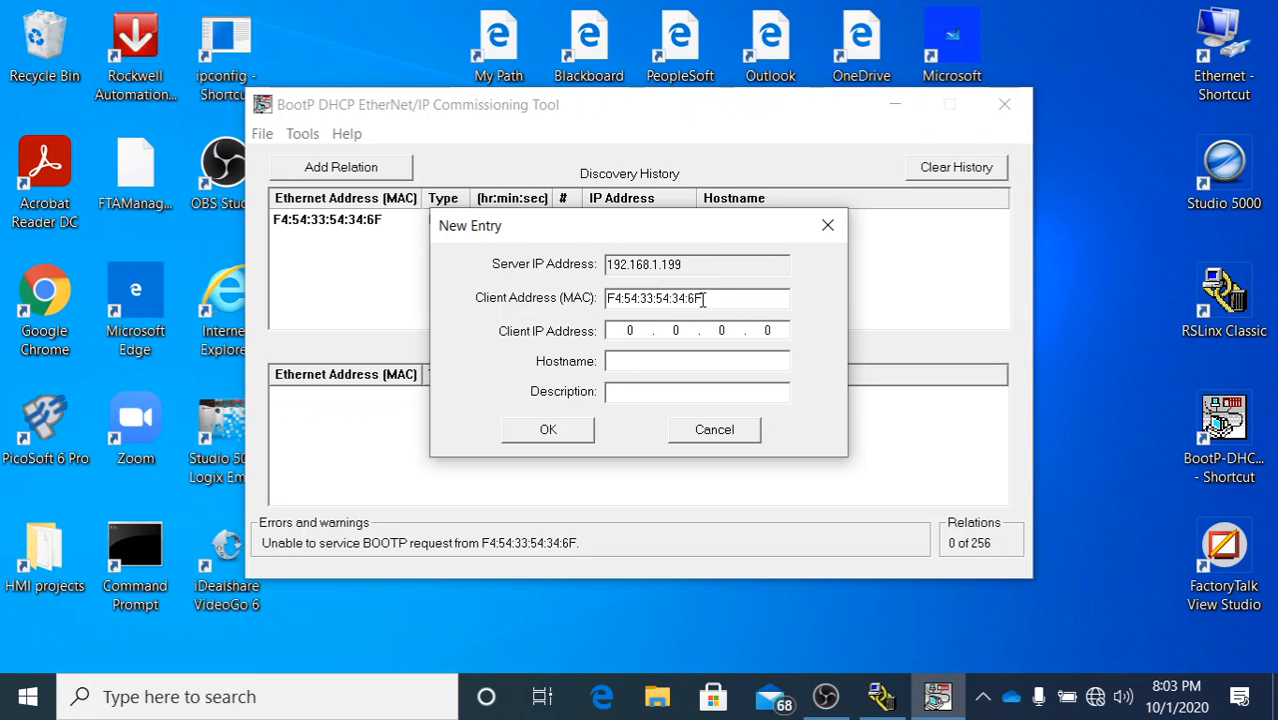
pyautogui.click(634, 330)
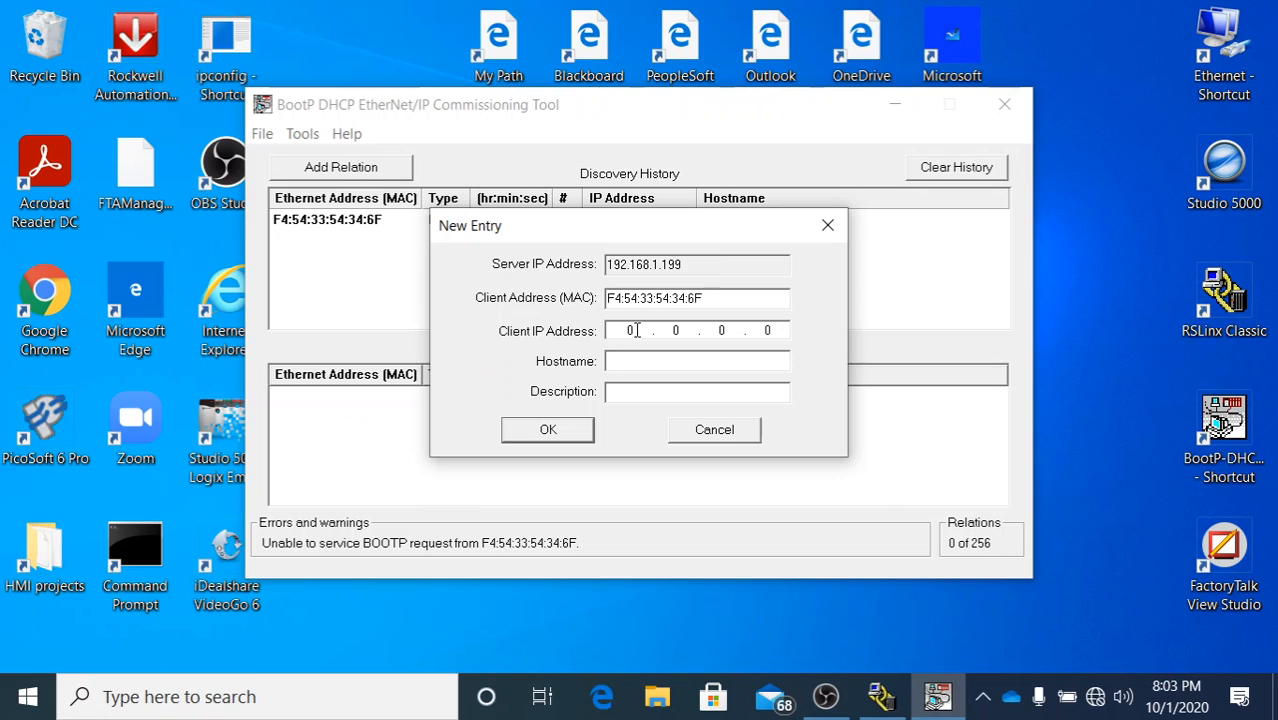
pyautogui.write('192 . 168 . 1 . 1')
pyautogui.click(548, 430)
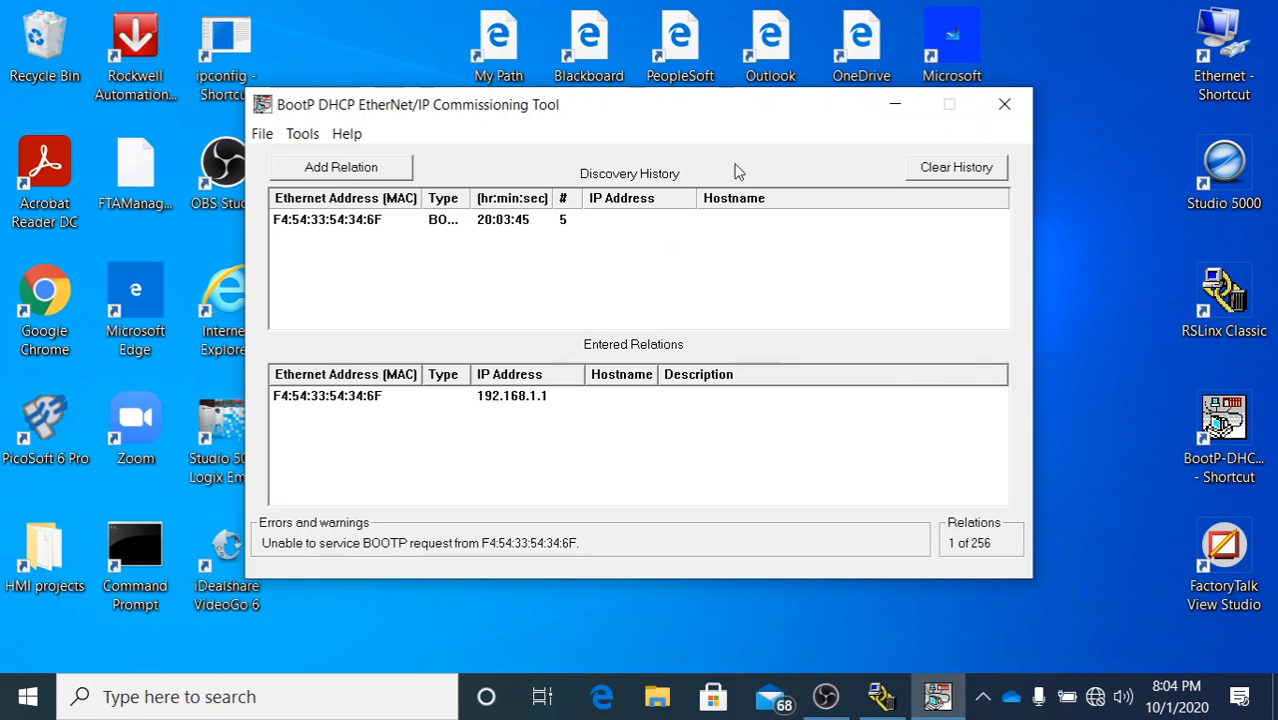
# Arrange the BootP-DHCP Tool beside the restored RSLinx Classic window and check the 192.168.1.1 relation against the RSWho device list
pyautogui.moveTo(756, 108); pyautogui.dragTo(502, 83)
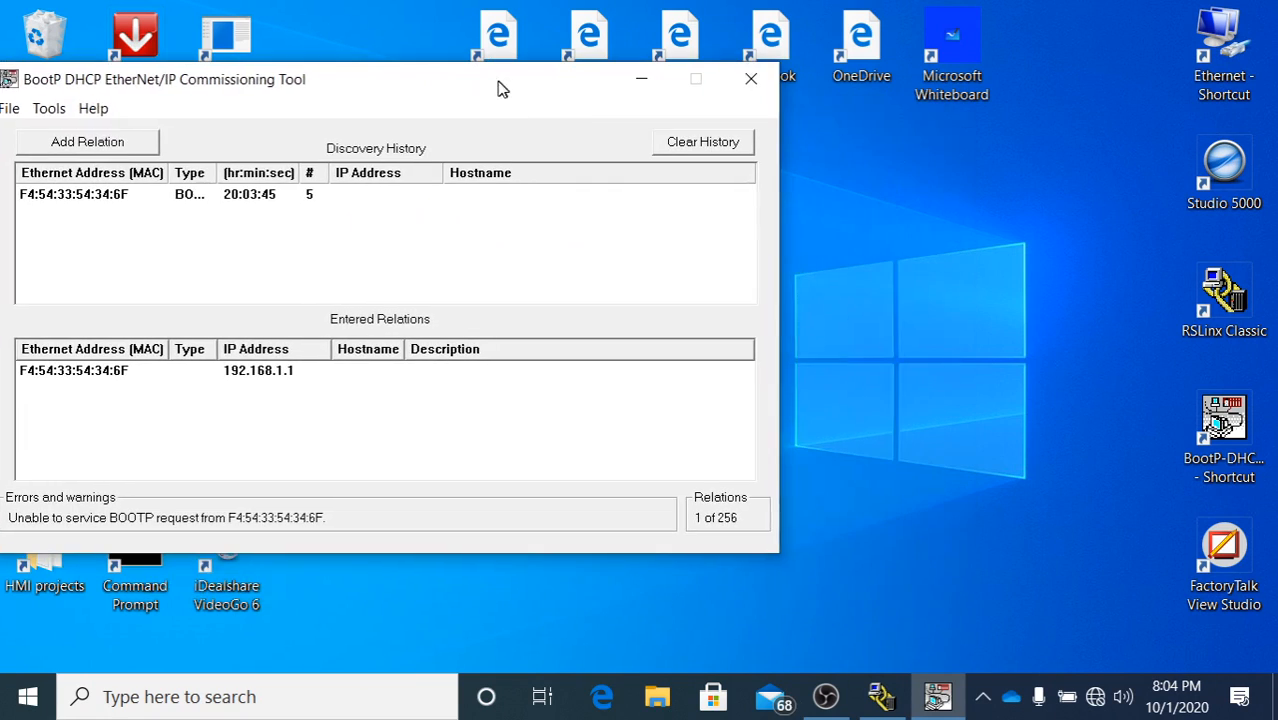
pyautogui.click(880, 697)
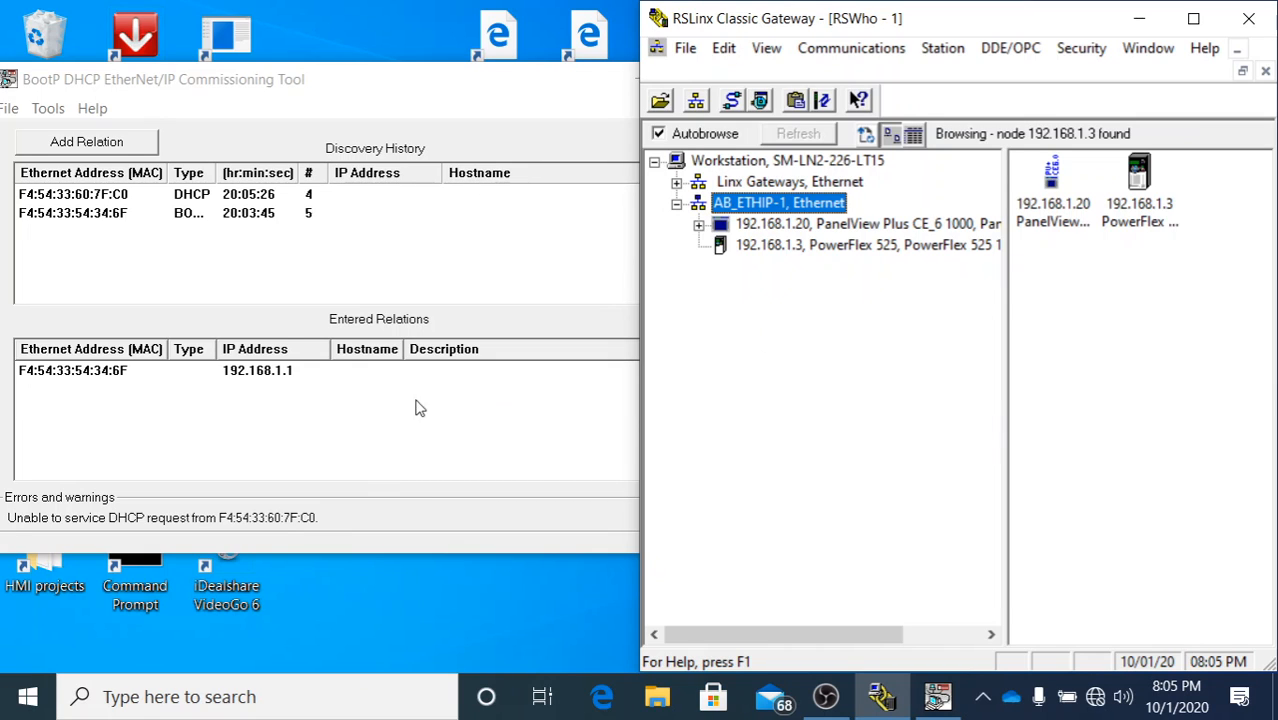
pyautogui.click(268, 371)
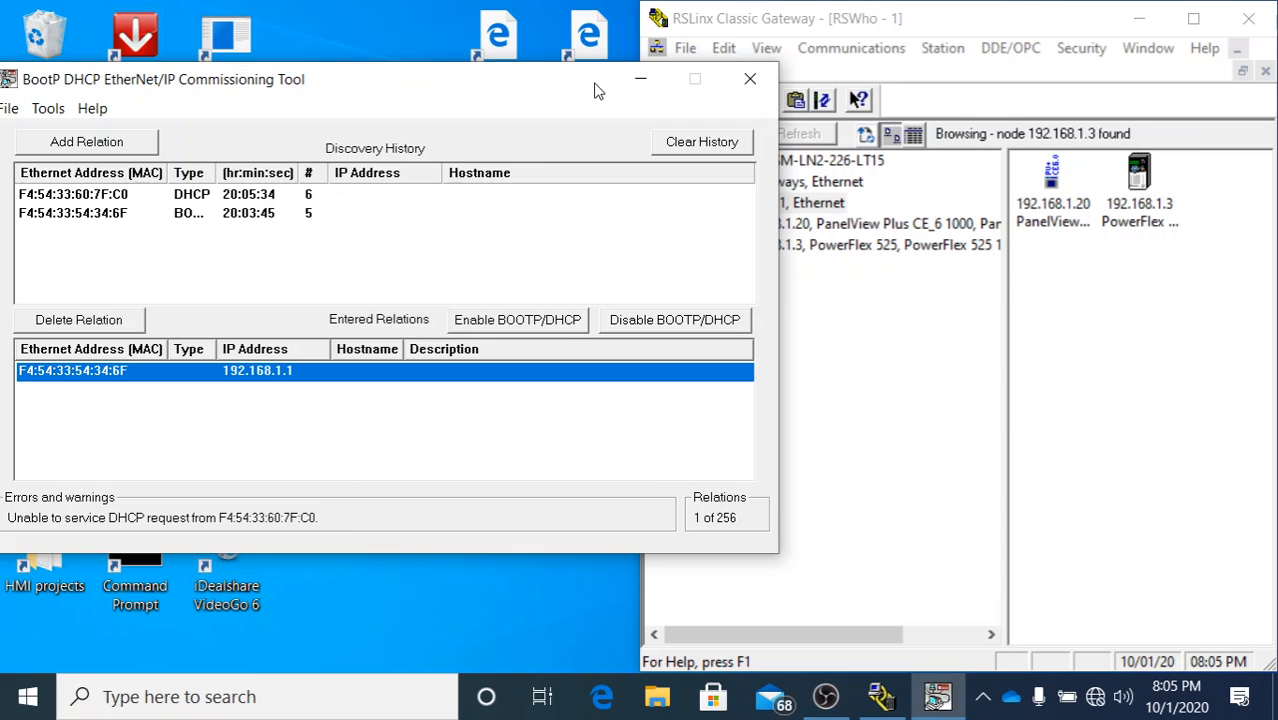
pyautogui.click(885, 452)
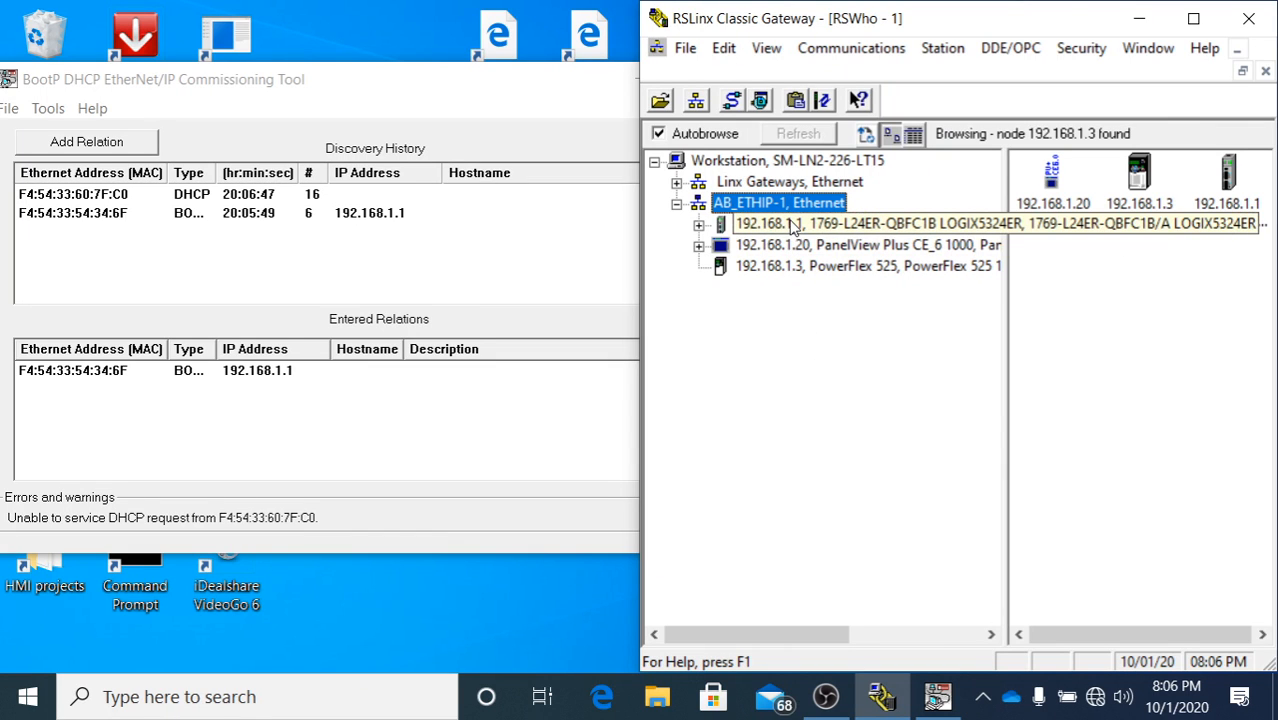
# In the module configuration of the 1769-L24ER controller at 192.168.1.1, switch port 1 to manually configured IP settings and apply the change
pyautogui.rightClick(790, 227)
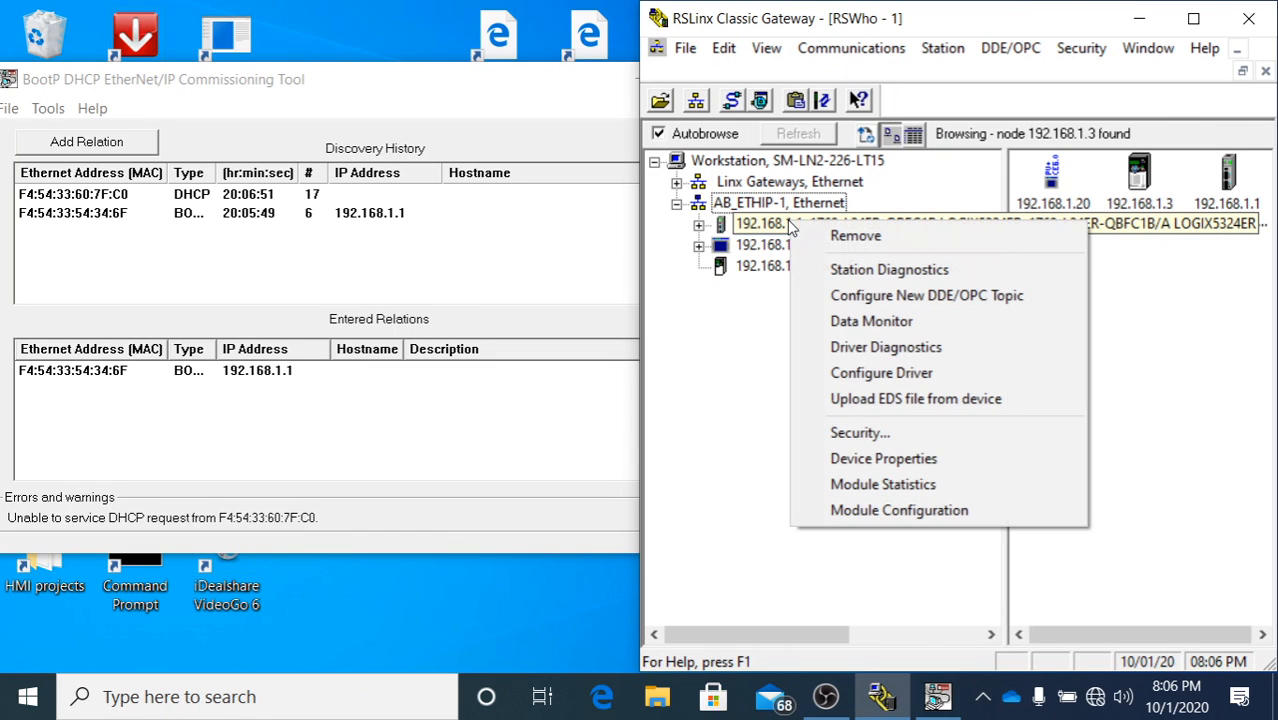
pyautogui.click(869, 517)
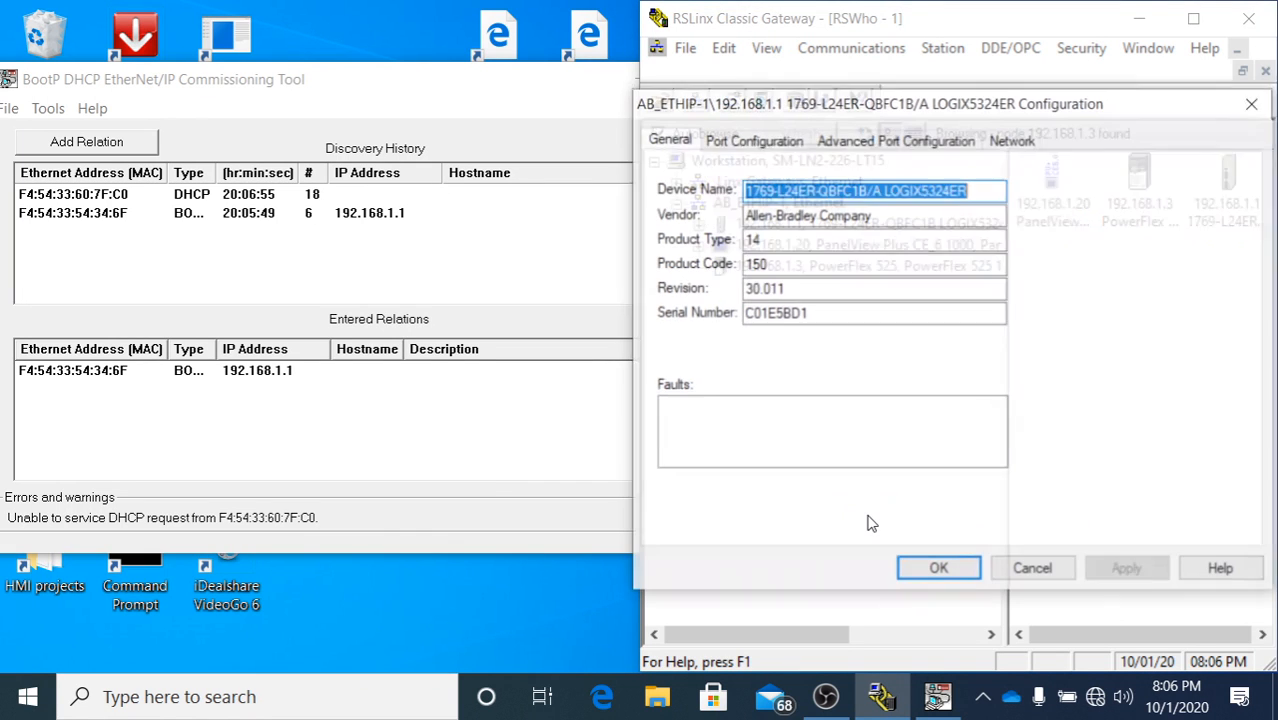
pyautogui.click(754, 145)
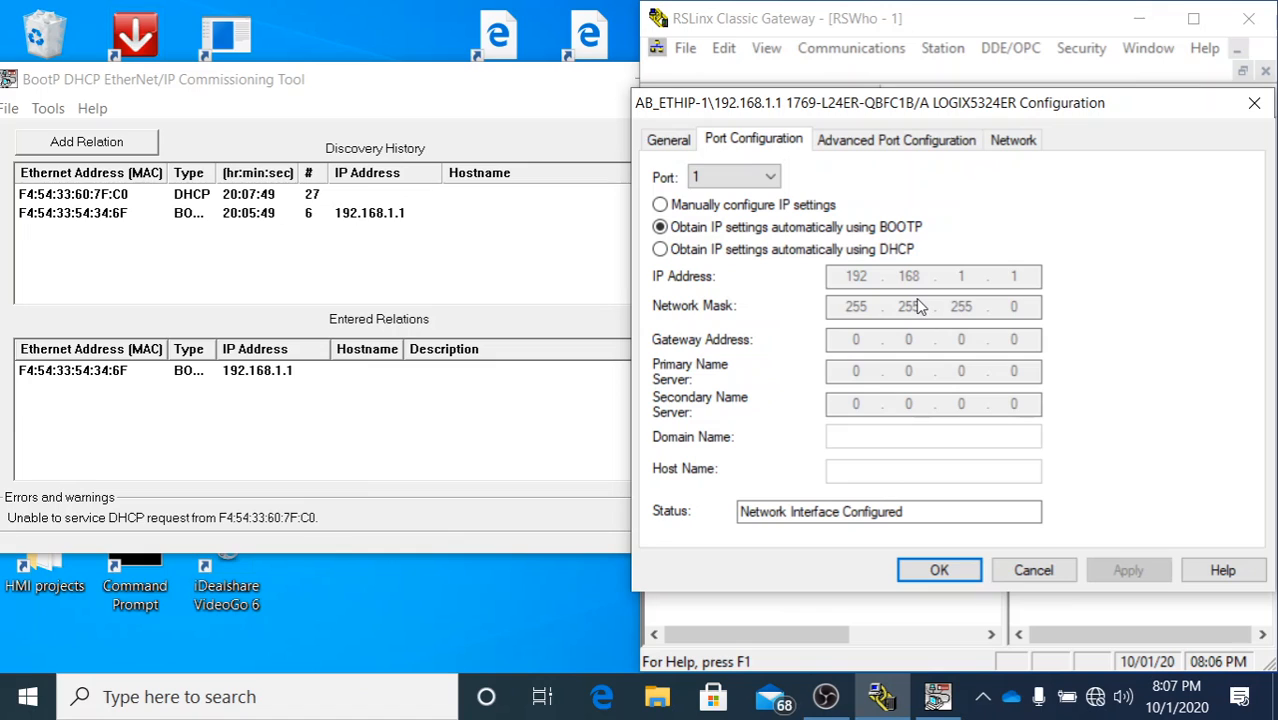
pyautogui.click(661, 206)
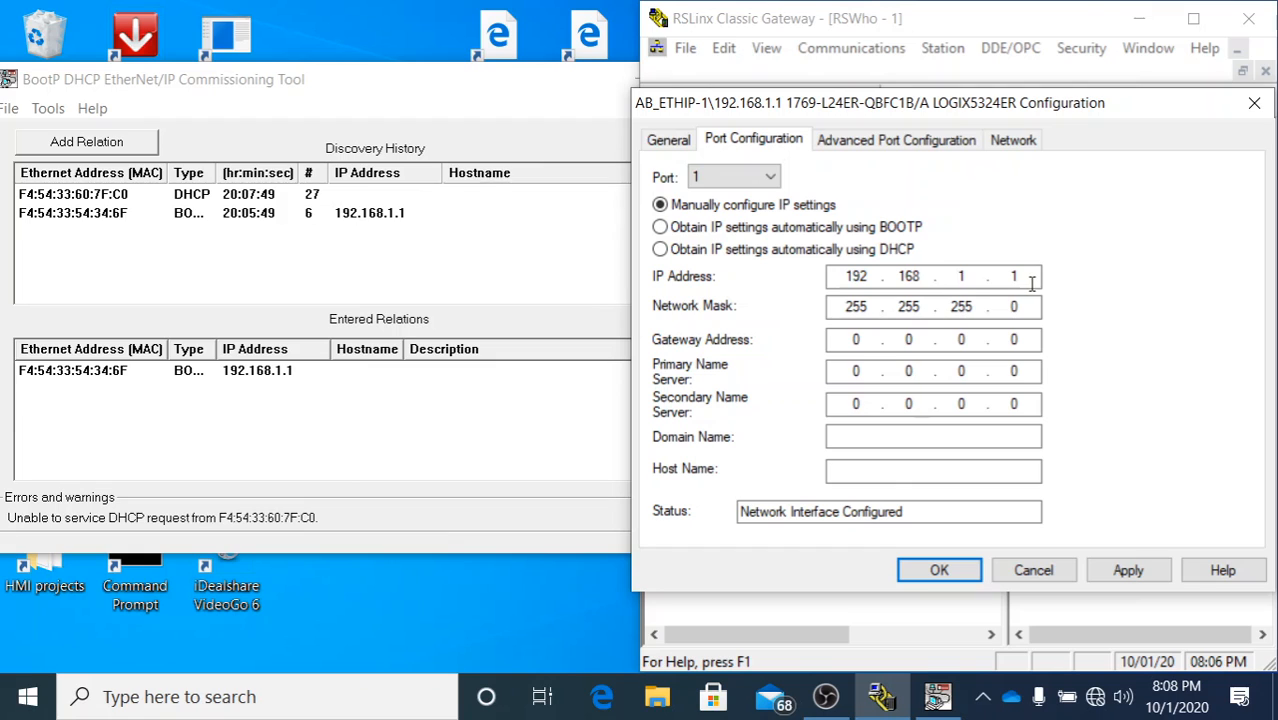
pyautogui.click(1129, 571)
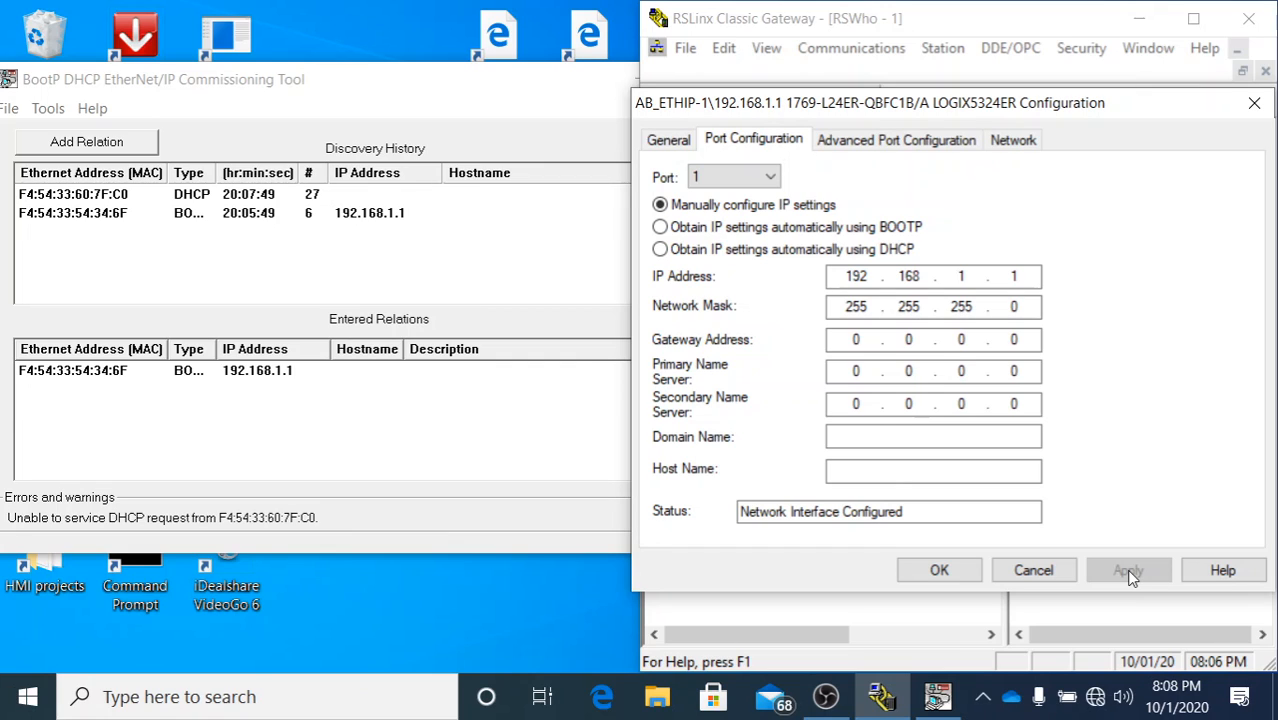
pyautogui.click(940, 570)
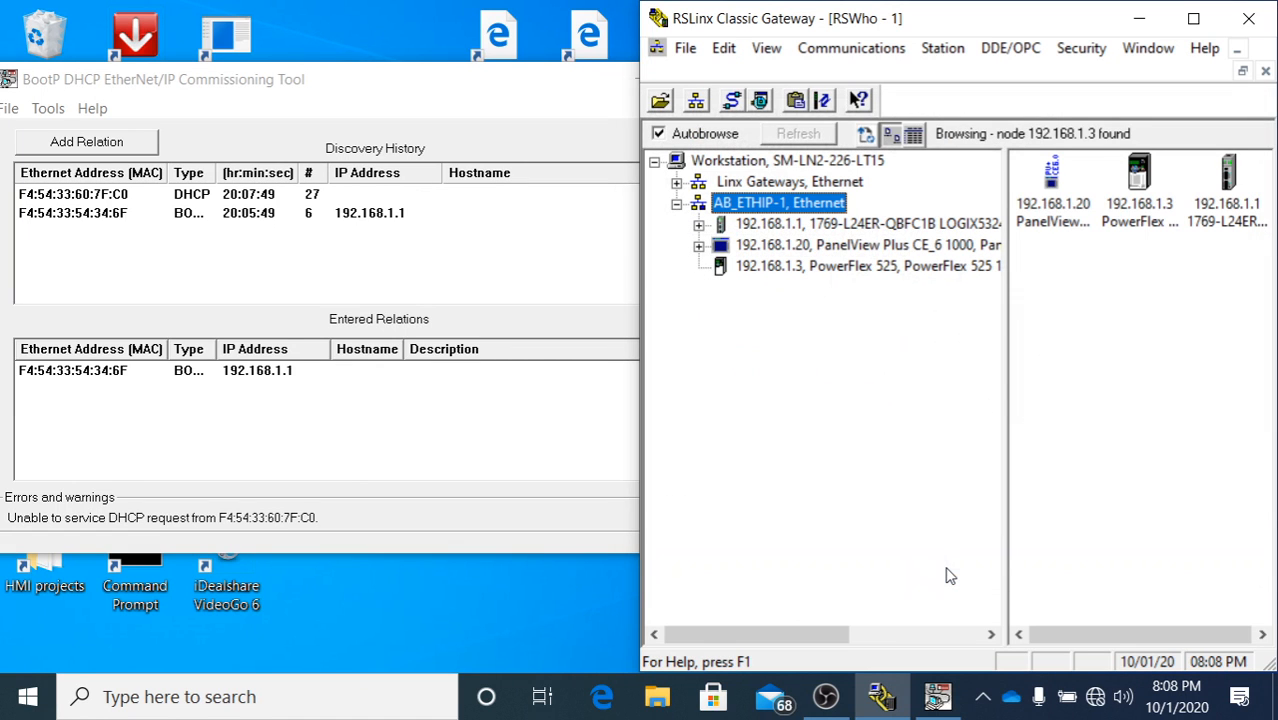
# Close the BootP-DHCP Tool without saving changes, and close RSLinx Classic after collapsing the workstation tree
pyautogui.click(499, 97)
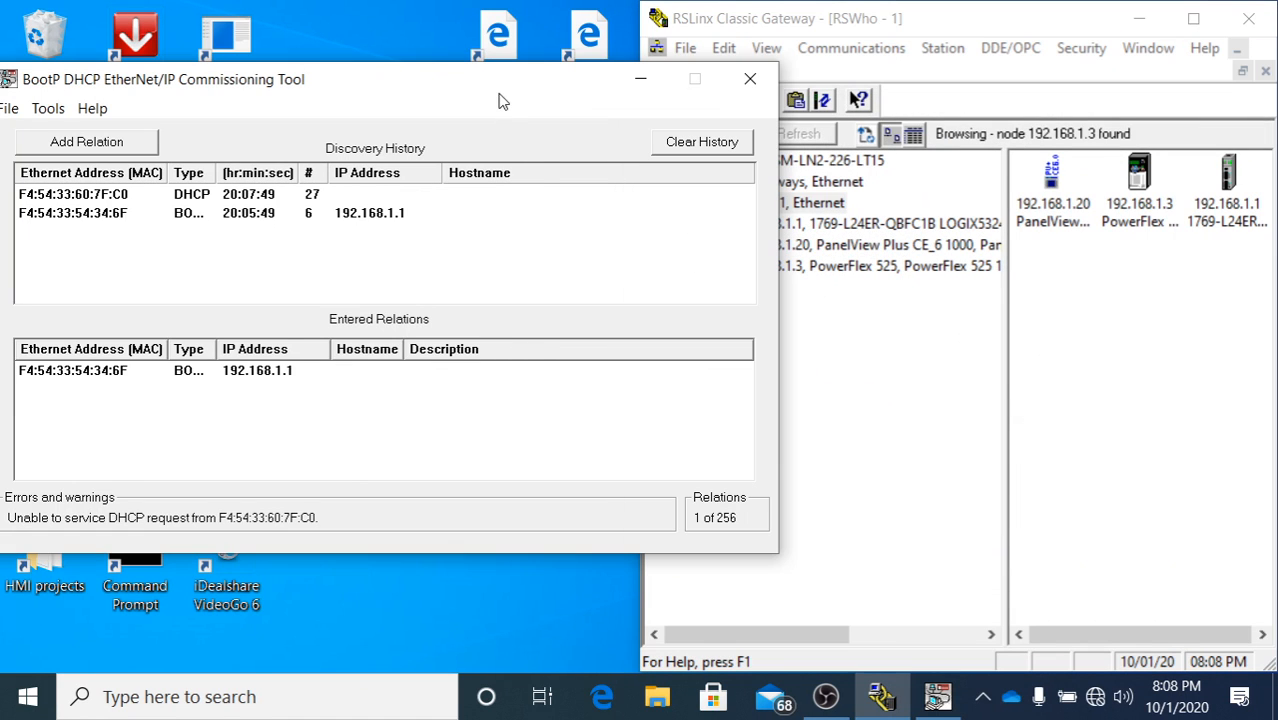
pyautogui.click(751, 79)
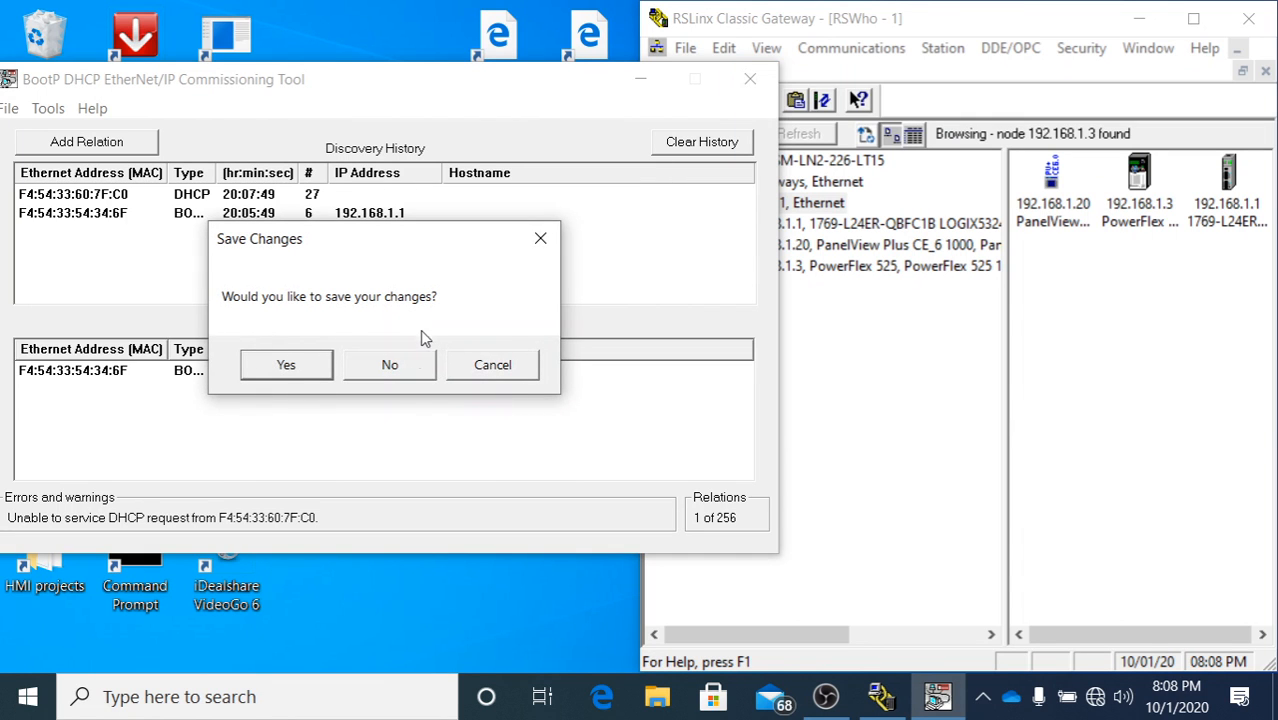
pyautogui.click(408, 368)
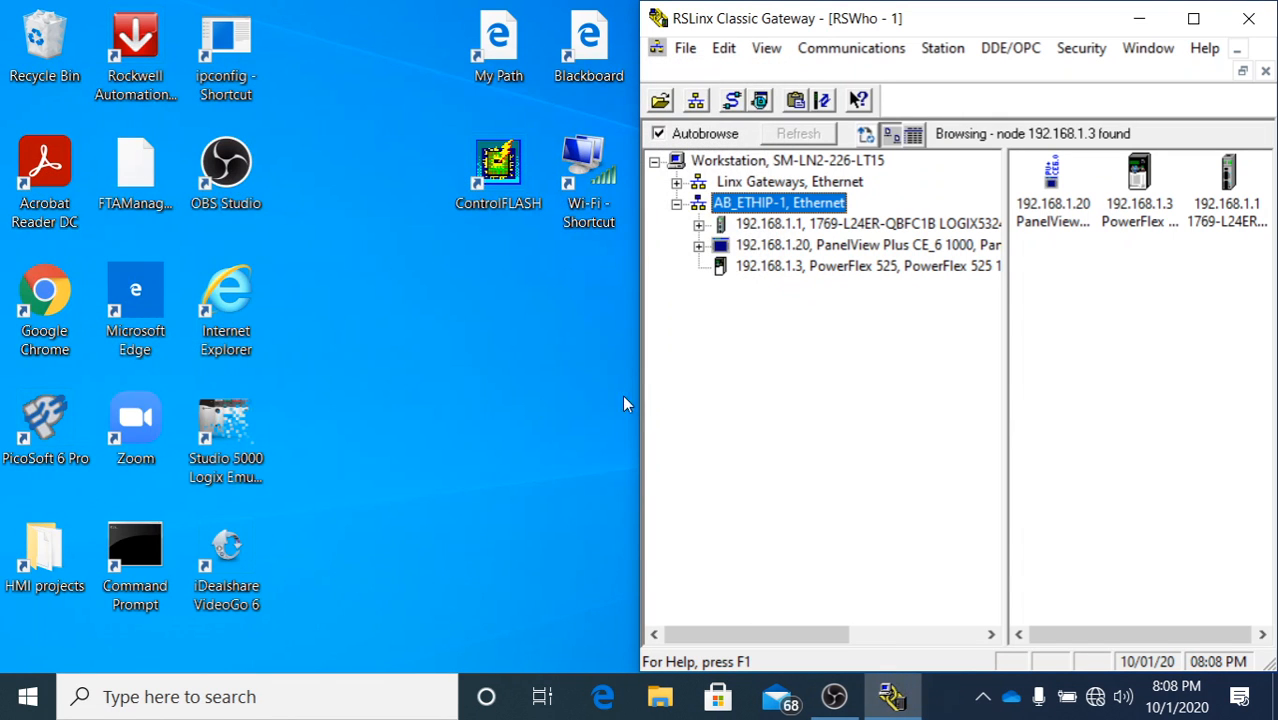
pyautogui.click(654, 164)
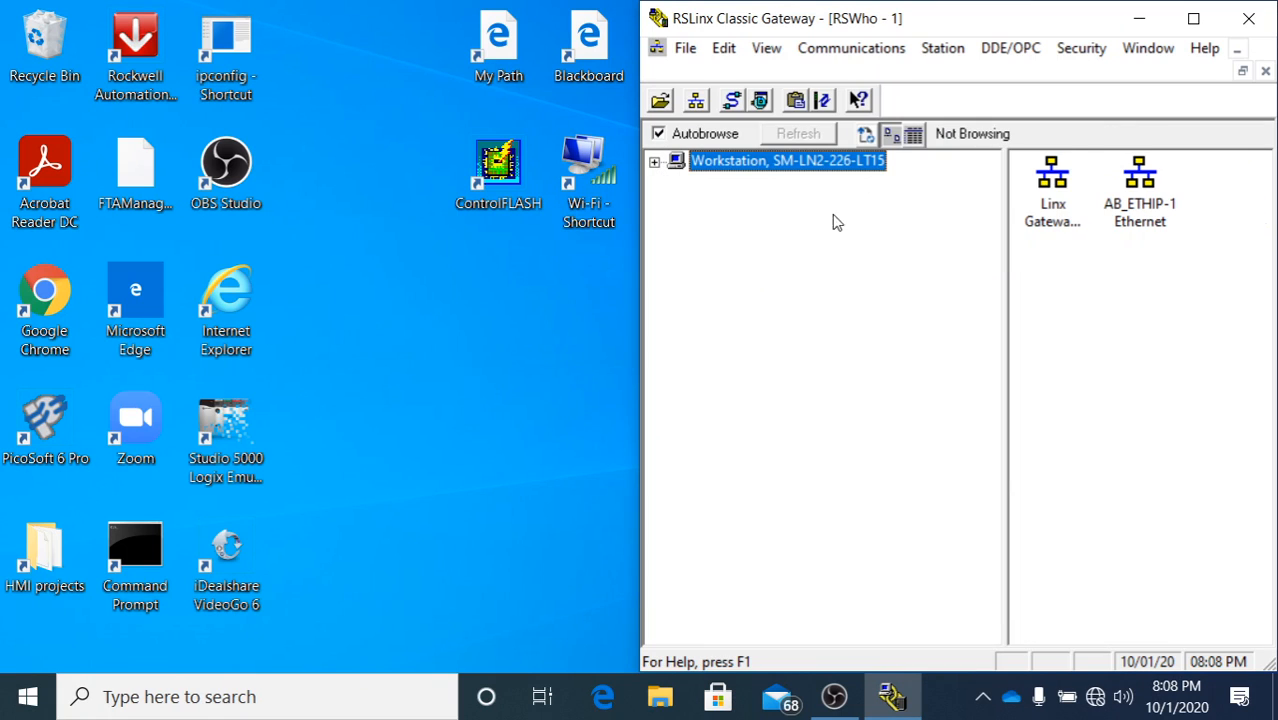
pyautogui.click(1247, 20)
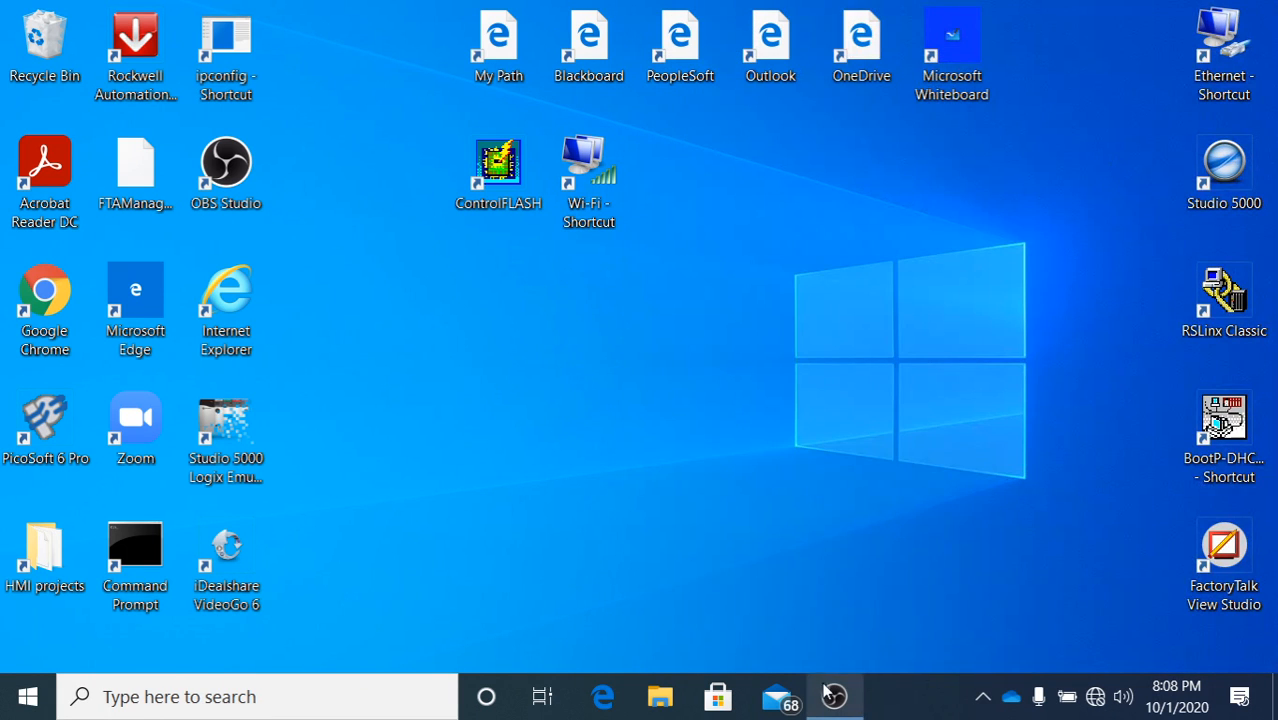